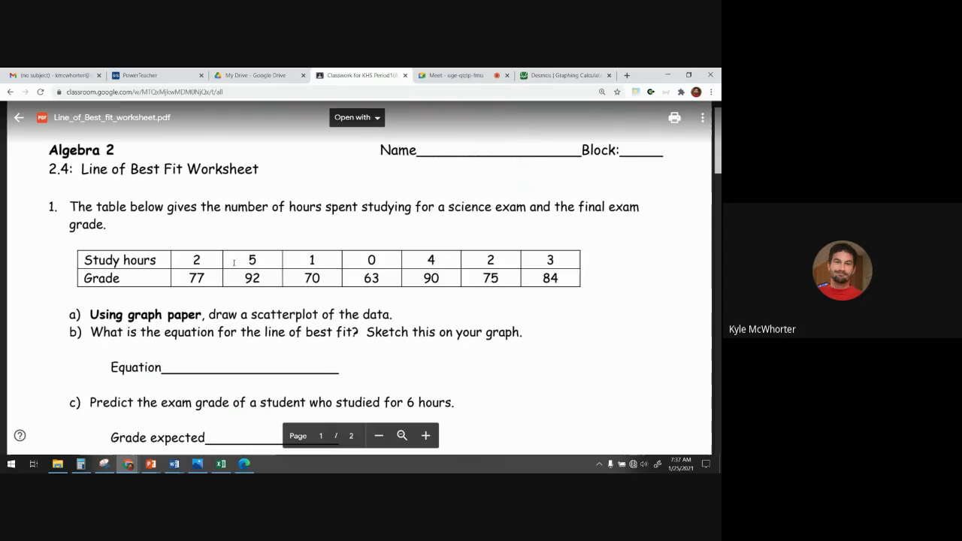
# Step: Switch to the Desmos graphing calculator and add an empty table as the first expression
pyautogui.click(551, 74)
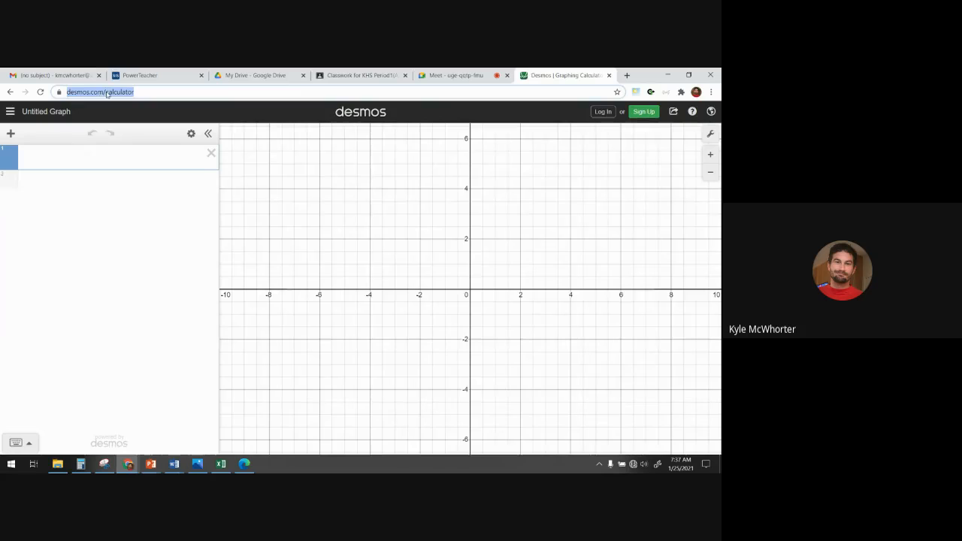
pyautogui.click(11, 134)
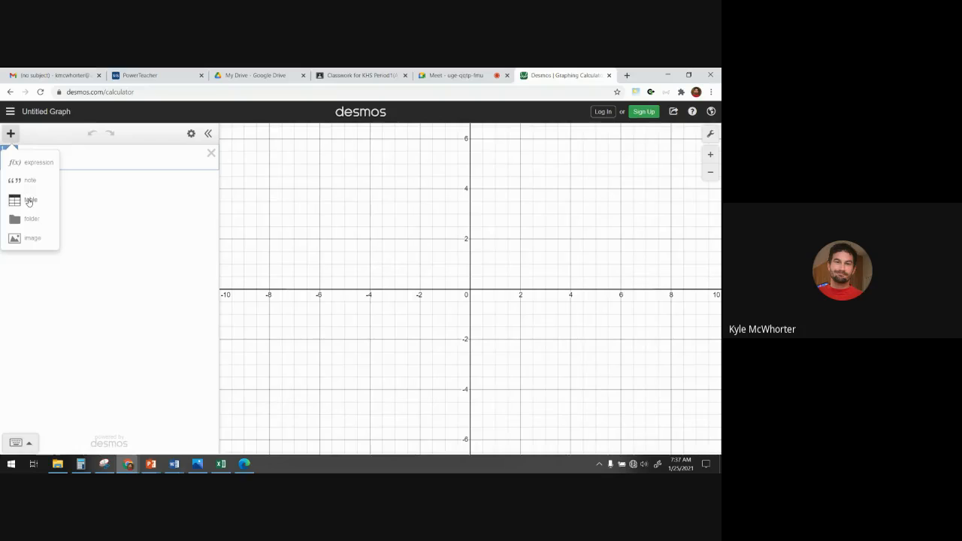
pyautogui.click(29, 200)
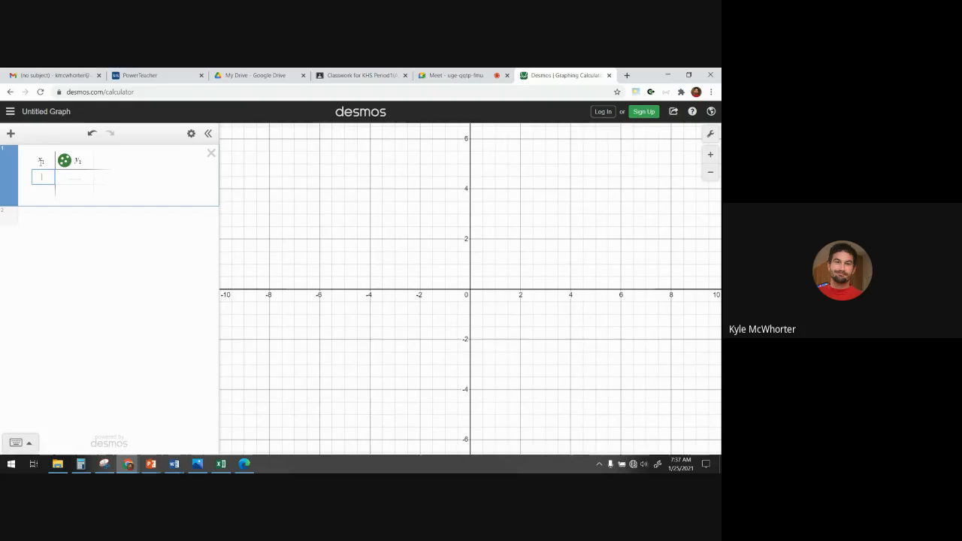
# Step: Check the first pair on the worksheet and enter x 2 and y 77 in the first row of the Desmos table
pyautogui.moveTo(358, 77); pyautogui.dragTo(435, 80)
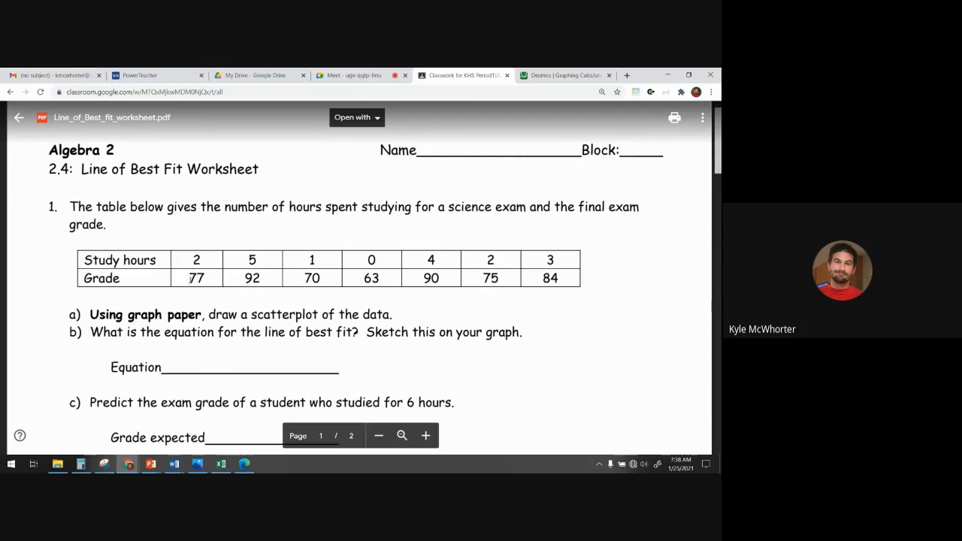
pyautogui.click(547, 76)
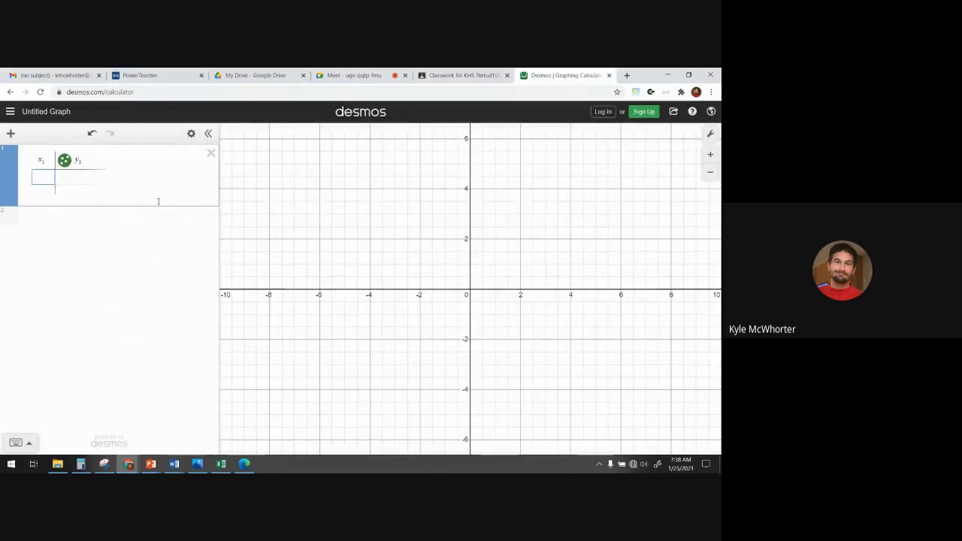
pyautogui.write('2')
pyautogui.press('Tab')
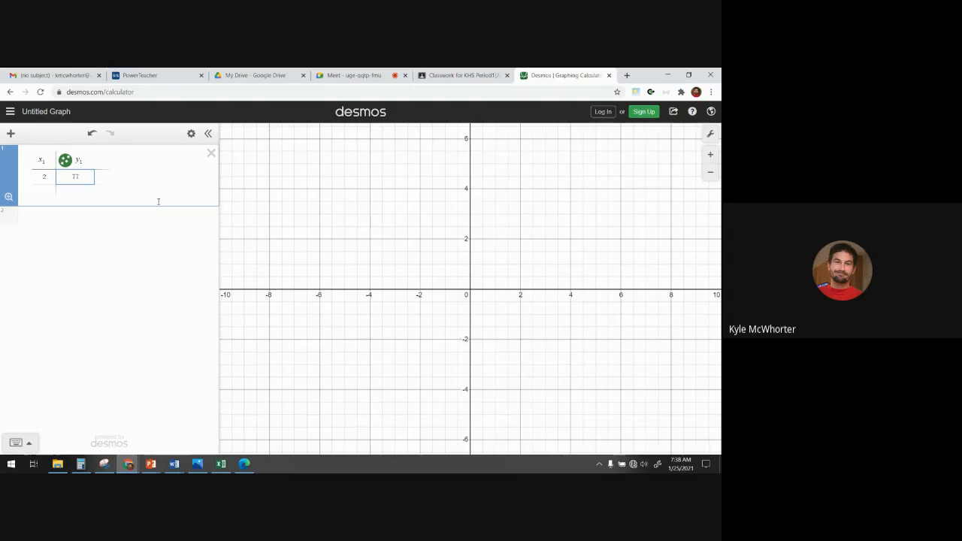
pyautogui.write('77')
pyautogui.press('Return')
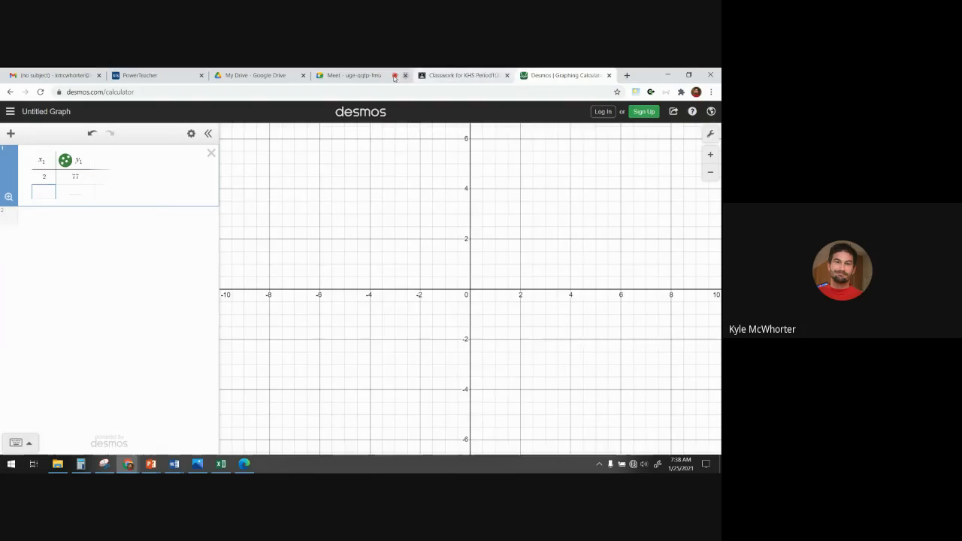
# Step: Look up the worksheet's second pair and enter x 5 and y 92 in the second row of the Desmos table
pyautogui.click(458, 77)
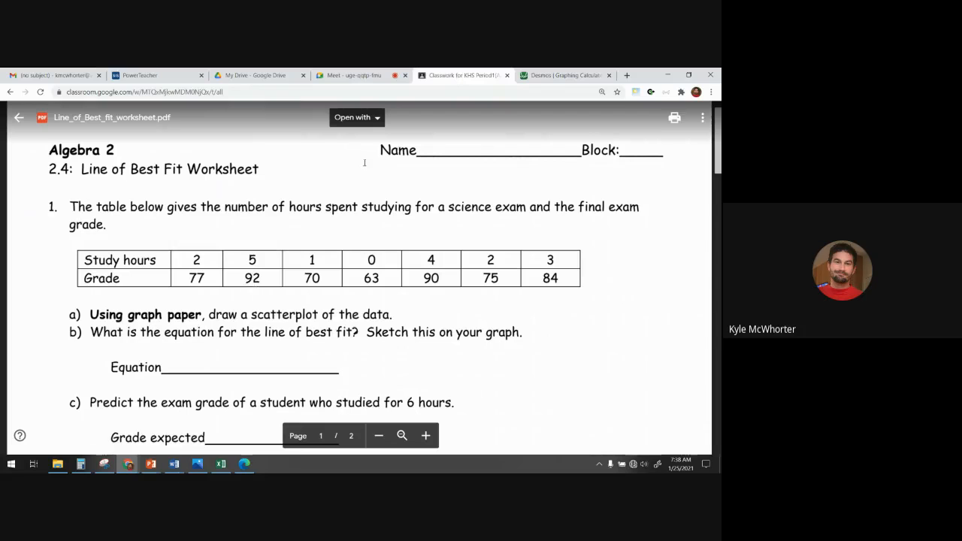
pyautogui.click(555, 77)
pyautogui.write('5')
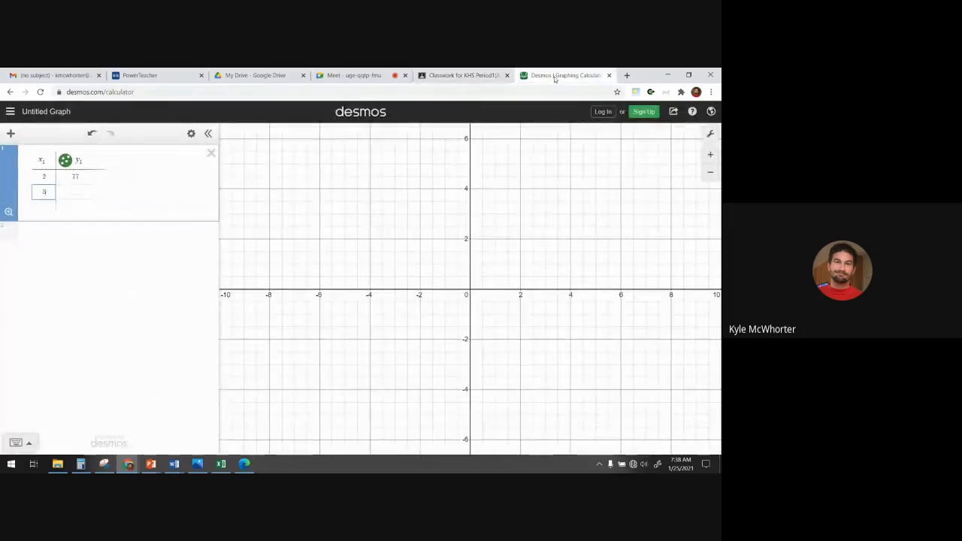
pyautogui.press('Tab')
pyautogui.write('93')
pyautogui.press('BackSpace')
pyautogui.write('2')
pyautogui.press('Return')
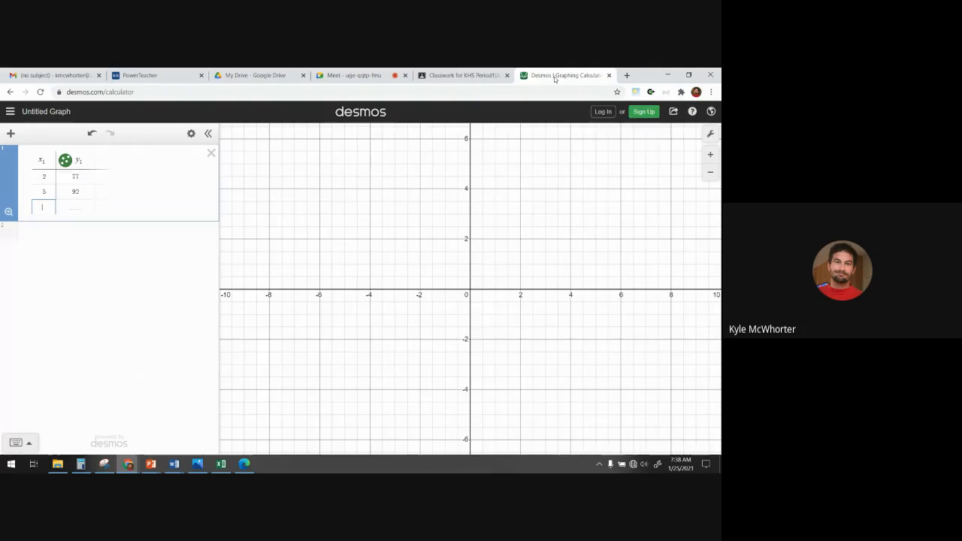
# Step: Look up the worksheet's third pair and enter x 1 and y 70 in the third row of the Desmos table
pyautogui.click(462, 75)
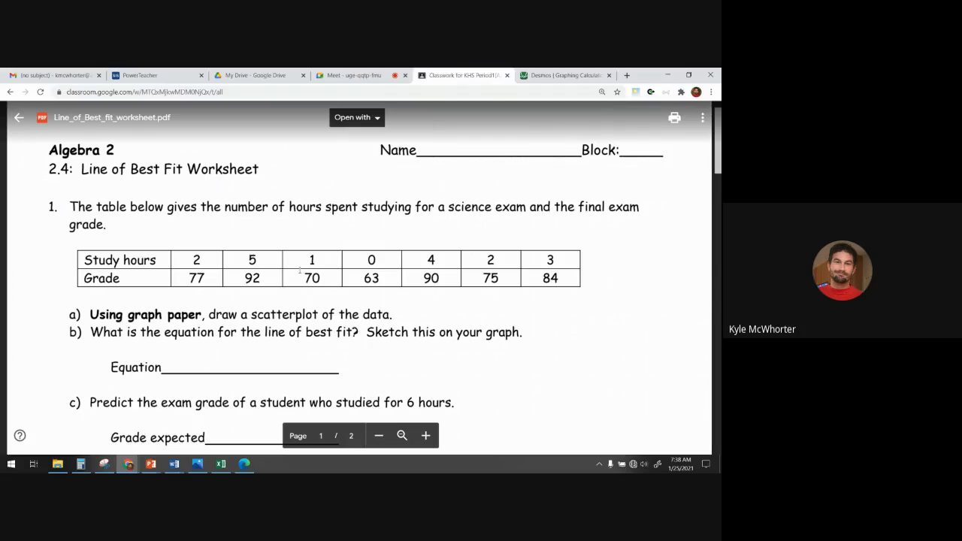
pyautogui.click(585, 76)
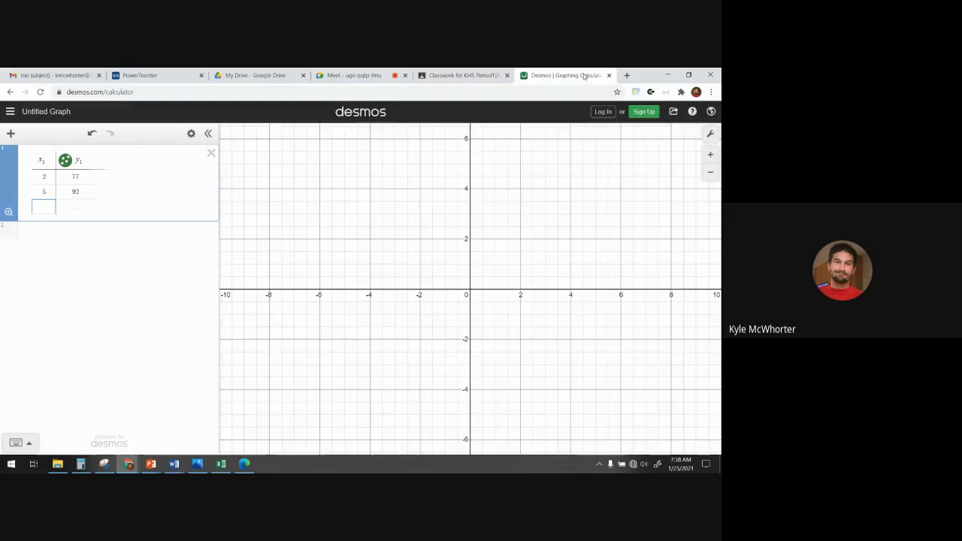
pyautogui.write('1')
pyautogui.press('Tab')
pyautogui.write('70')
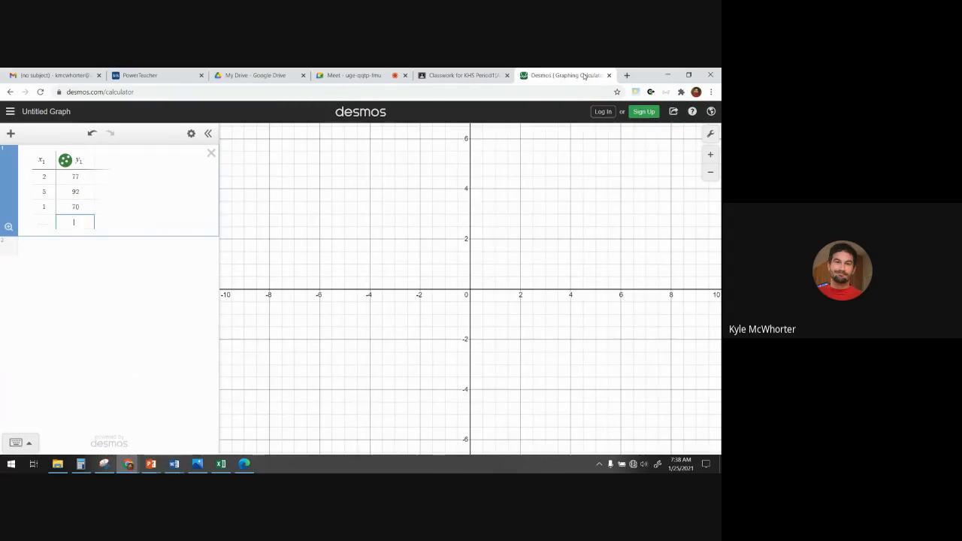
pyautogui.press('Tab')
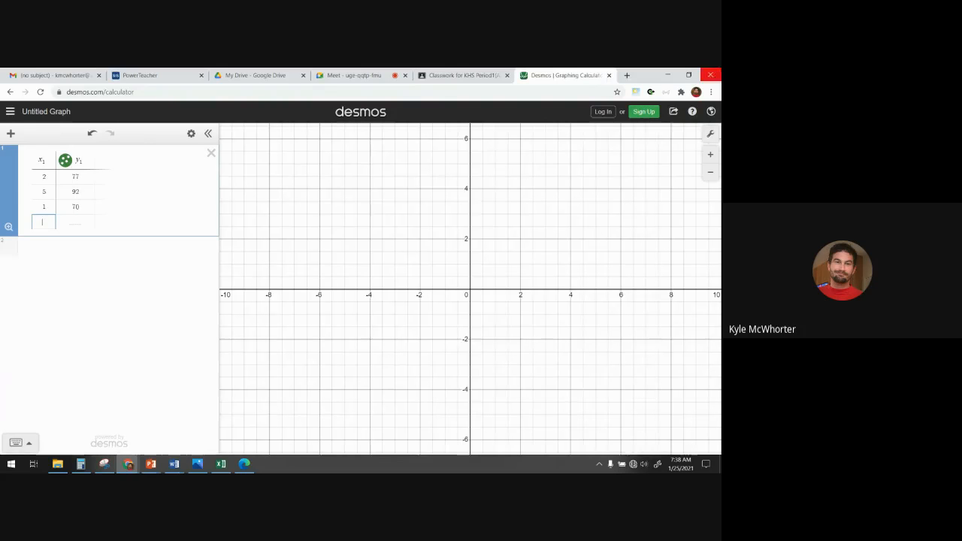
# Step: Look up the worksheet's fourth pair and enter x 0 and y 63 in the fourth row of the Desmos table
pyautogui.click(458, 75)
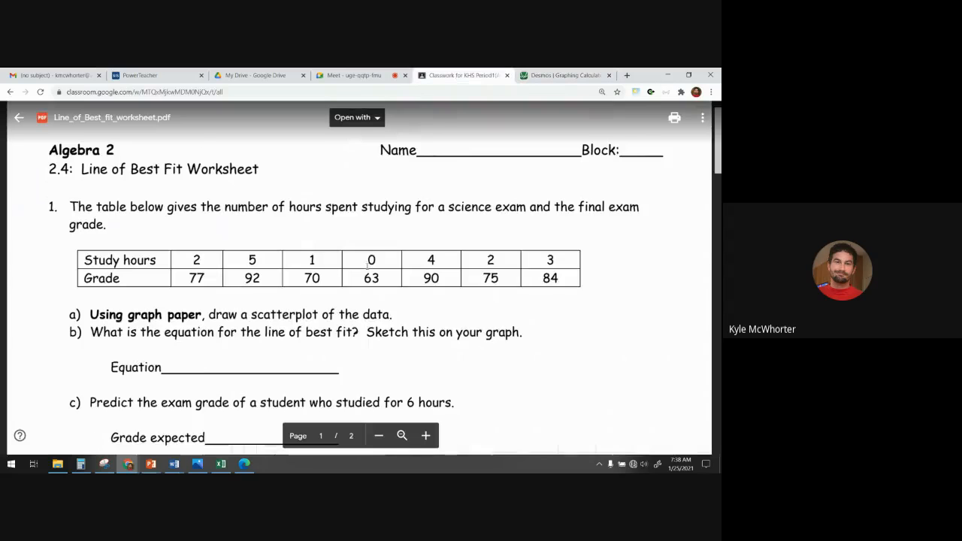
pyautogui.click(560, 75)
pyautogui.write('0')
pyautogui.press('Tab')
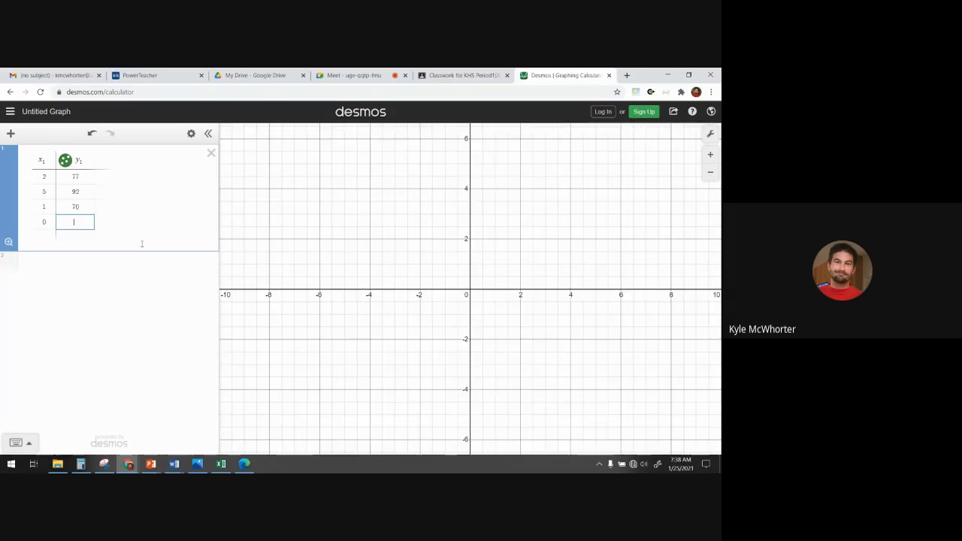
pyautogui.write('63')
pyautogui.press('Return')
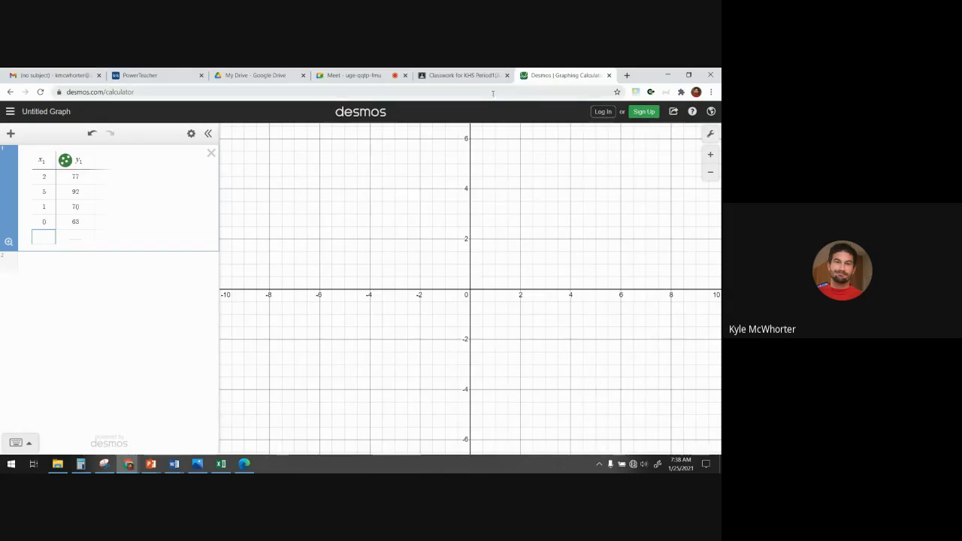
# Step: Look up the worksheet's fifth pair and enter x 4 and y 90 in the fifth row of the Desmos table
pyautogui.click(458, 75)
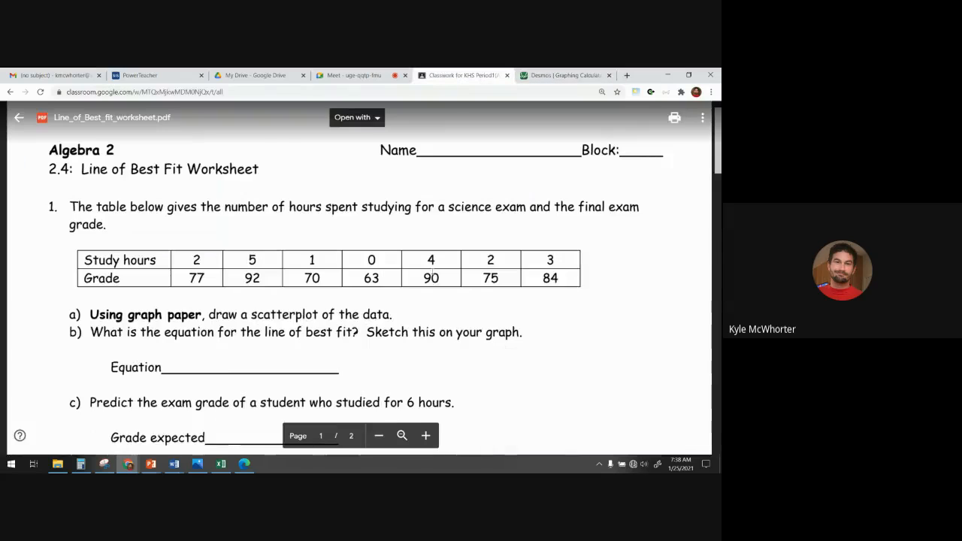
pyautogui.click(564, 75)
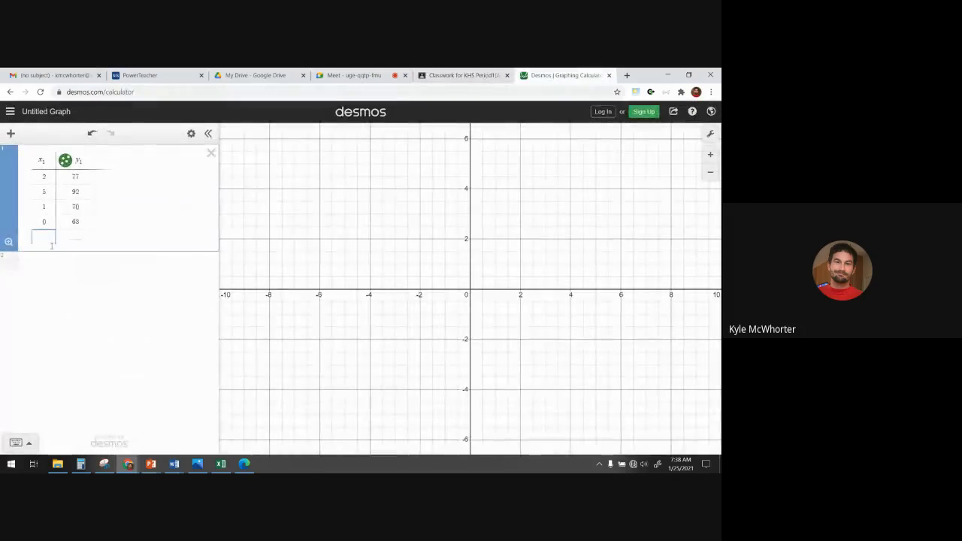
pyautogui.write('4')
pyautogui.press('Tab')
pyautogui.write('90')
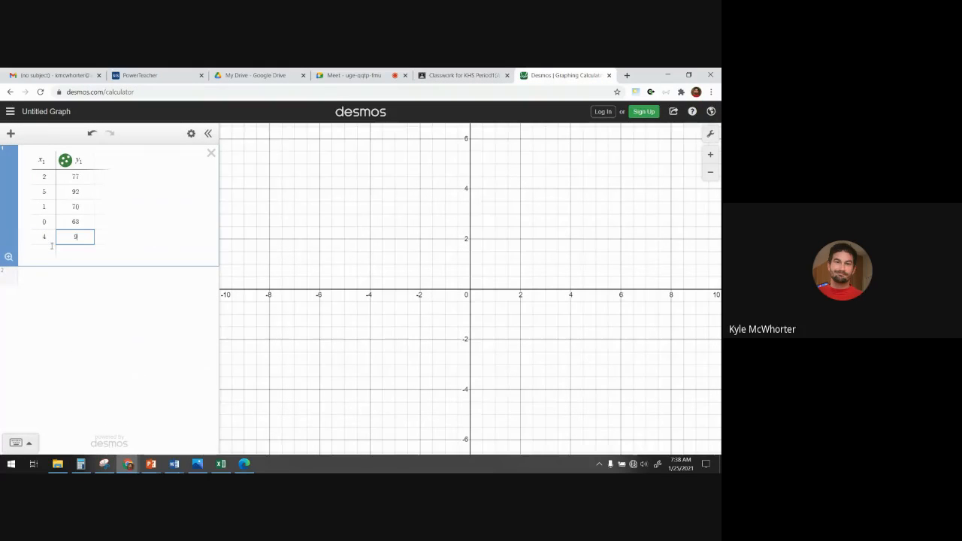
pyautogui.press('Return')
pyautogui.click(52, 248)
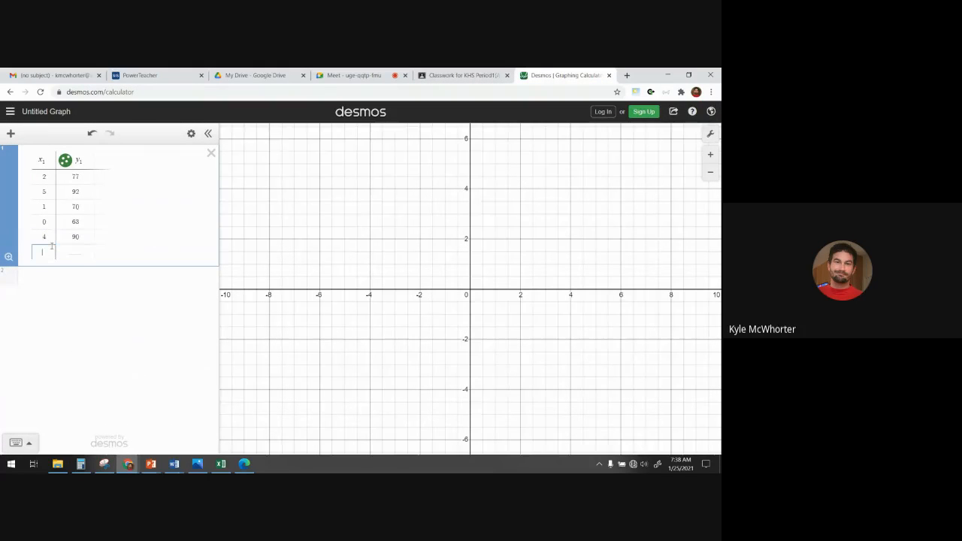
# Step: Look up the worksheet's sixth pair and enter x 2 and y 75 in the sixth row of the Desmos table
pyautogui.click(447, 75)
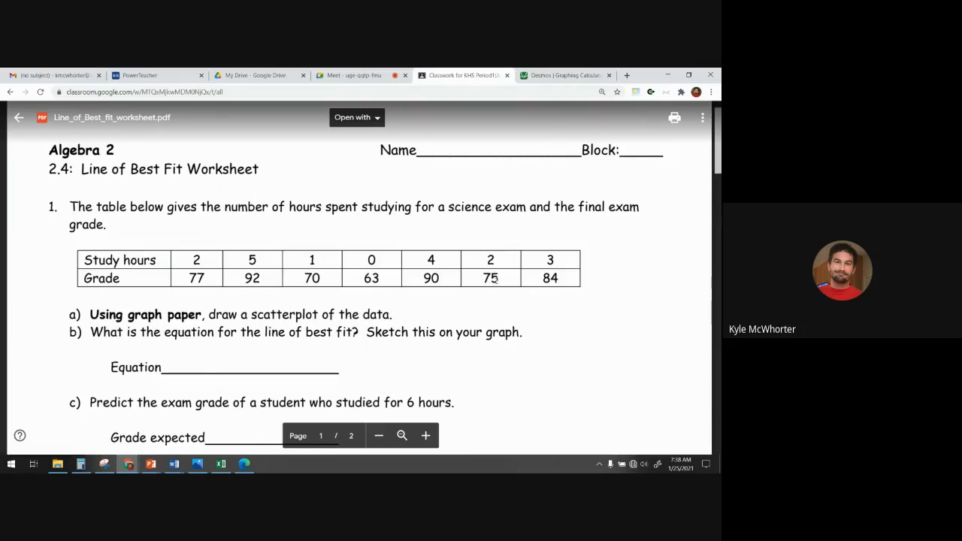
pyautogui.click(553, 76)
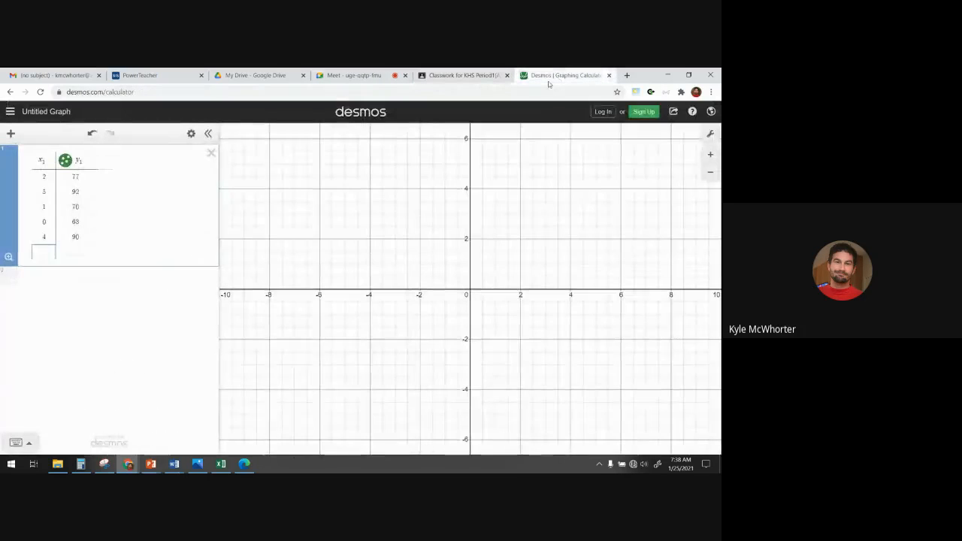
pyautogui.write('2')
pyautogui.press('Tab')
pyautogui.write('7')
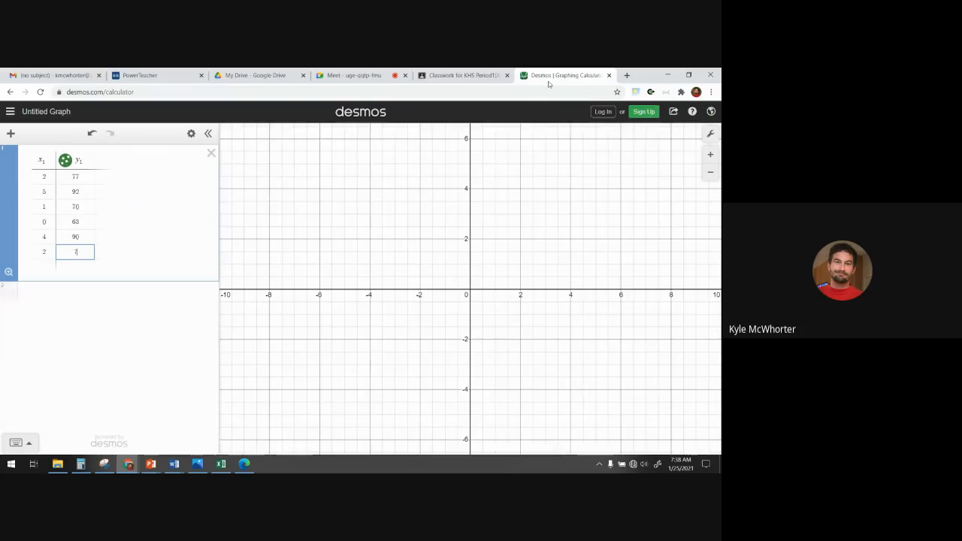
pyautogui.press('Return')
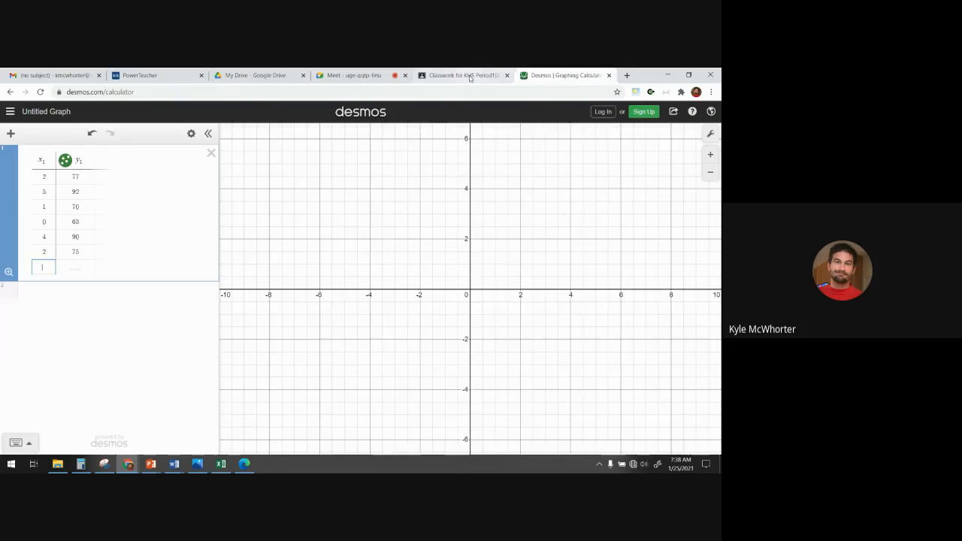
# Step: Look up the worksheet's last pair and enter x 3 and y 84 in the seventh row of the Desmos table
pyautogui.click(462, 76)
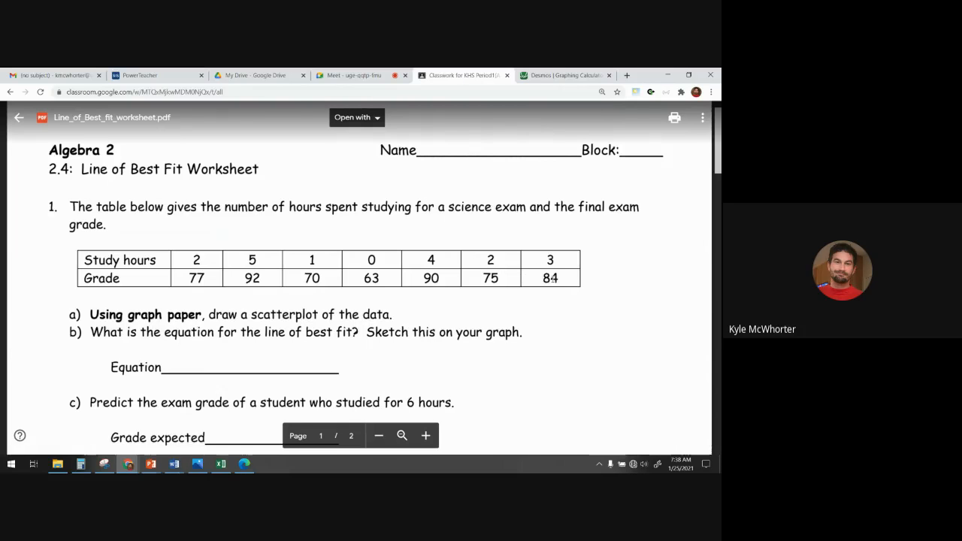
pyautogui.click(579, 76)
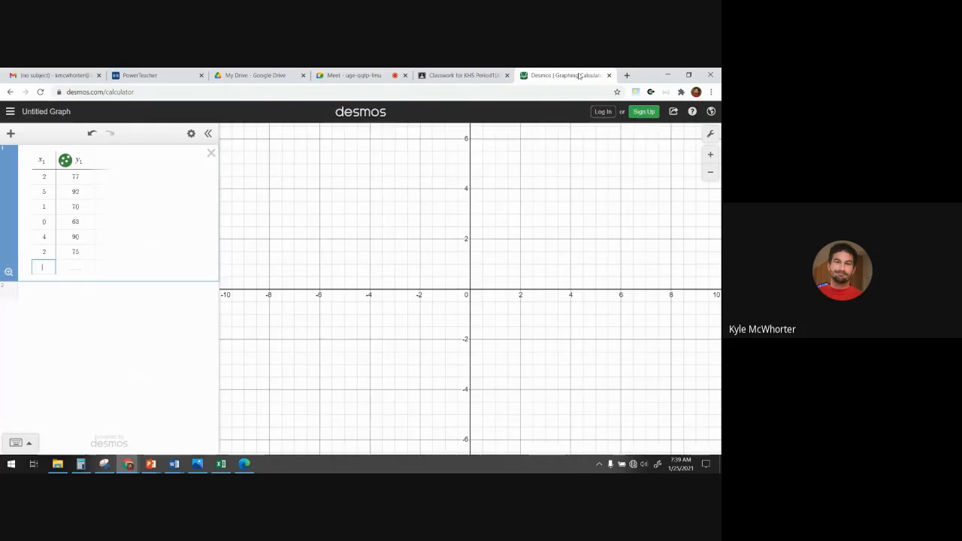
pyautogui.write('3')
pyautogui.press('Tab')
pyautogui.write('84')
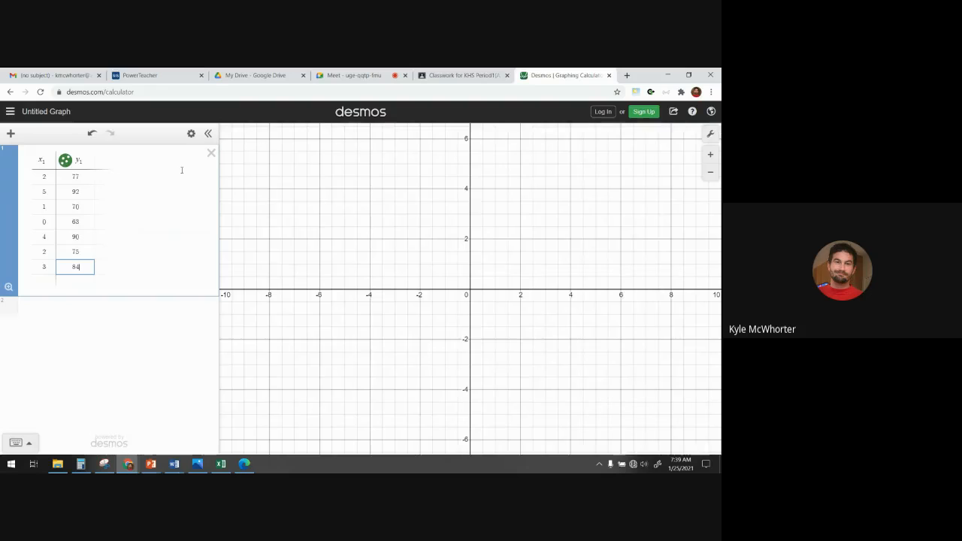
pyautogui.click(97, 314)
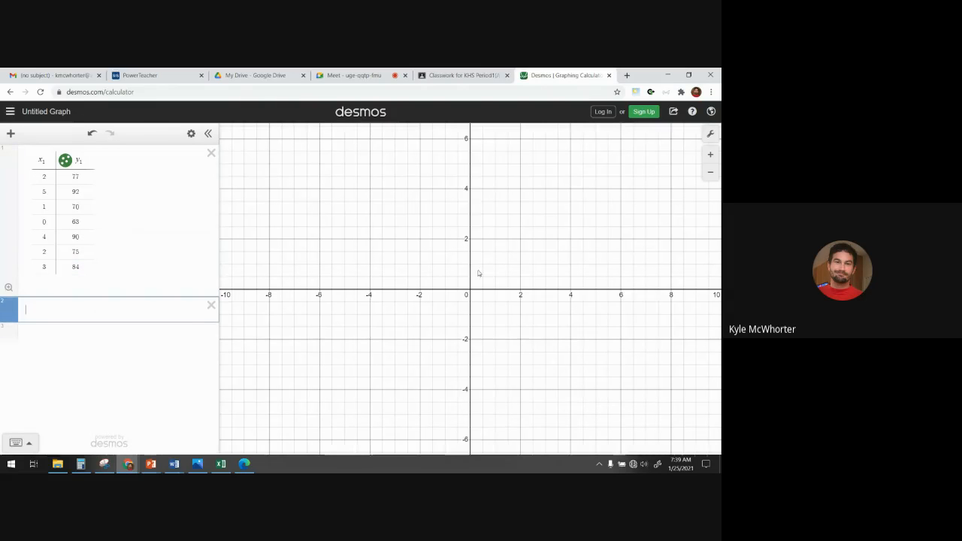
# Step: Shift the graph and zoom out until all the plotted study-hours and grade points are in view
pyautogui.moveTo(474, 279); pyautogui.dragTo(303, 341)
pyautogui.scroll(-2, 306, 338)
pyautogui.scroll(-5, 305, 337)
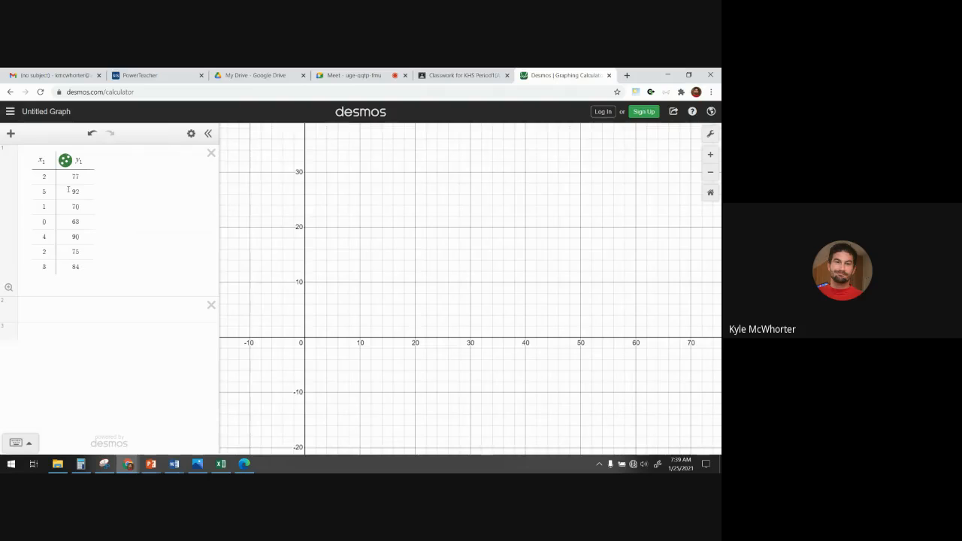
pyautogui.moveTo(320, 222); pyautogui.dragTo(332, 251)
pyautogui.scroll(-4, 324, 294)
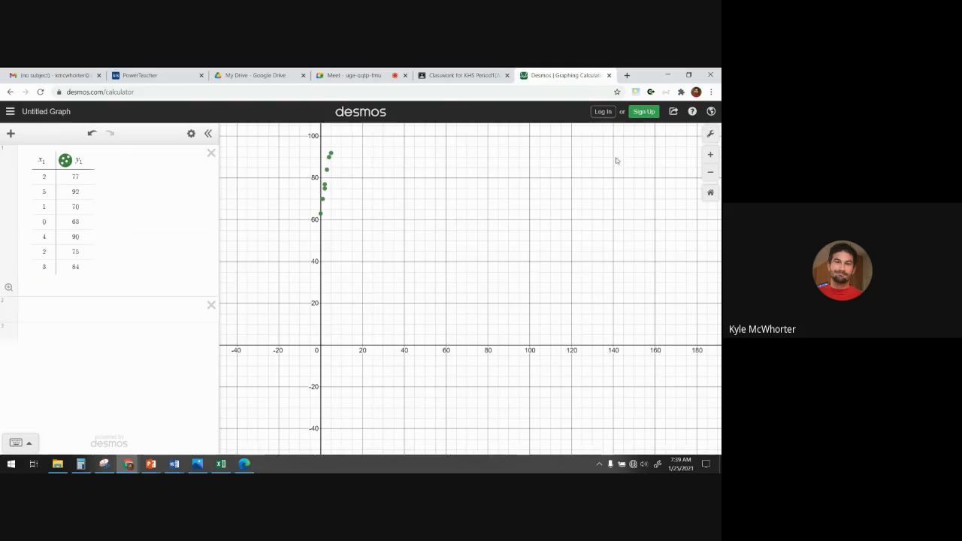
# Step: Turn on Projector Mode in the graph settings and set the x-axis range from 0 to 5
pyautogui.click(711, 135)
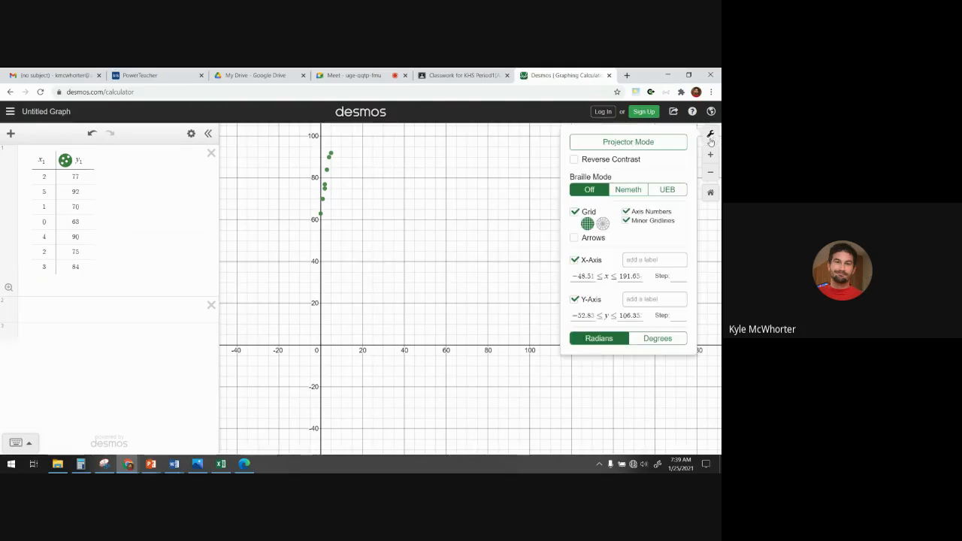
pyautogui.click(636, 143)
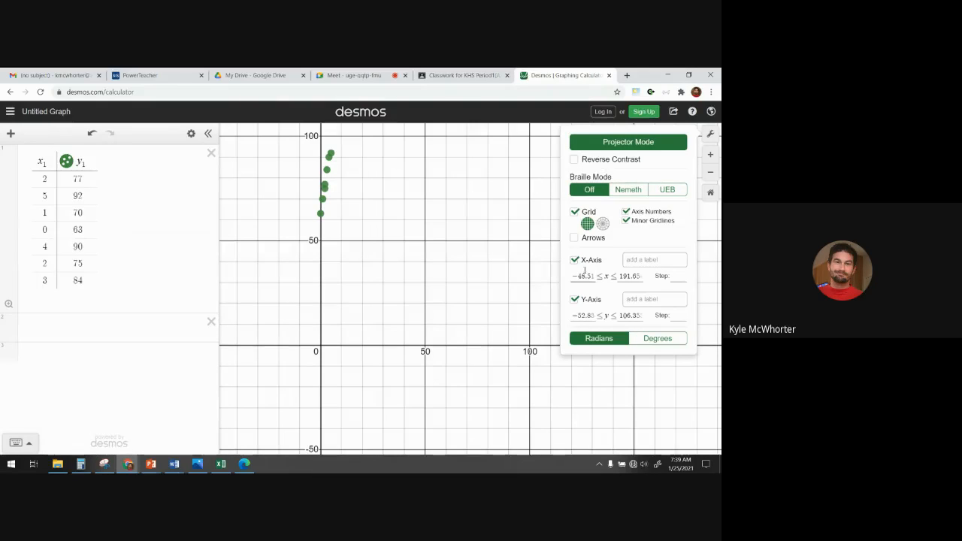
pyautogui.moveTo(593, 276); pyautogui.dragTo(567, 278)
pyautogui.write('5')
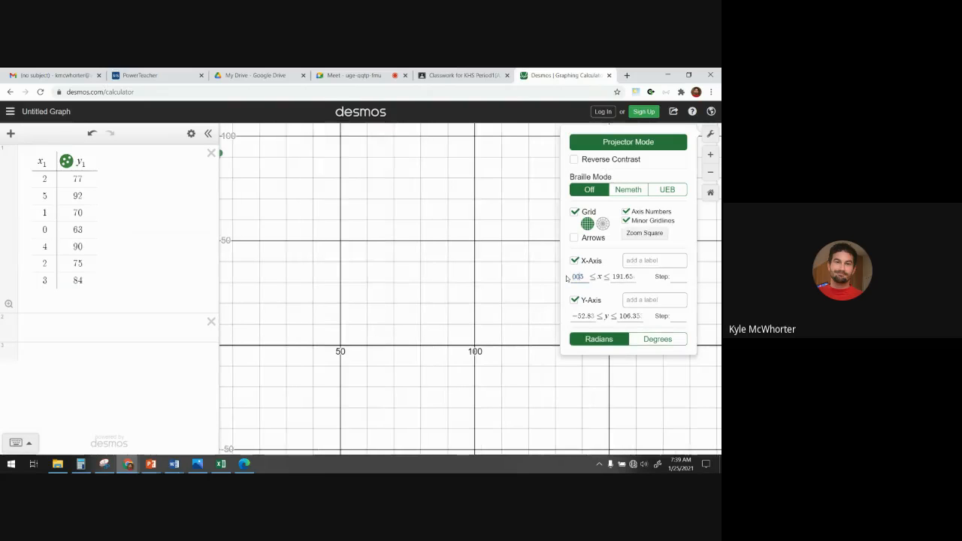
pyautogui.press('BackSpace')
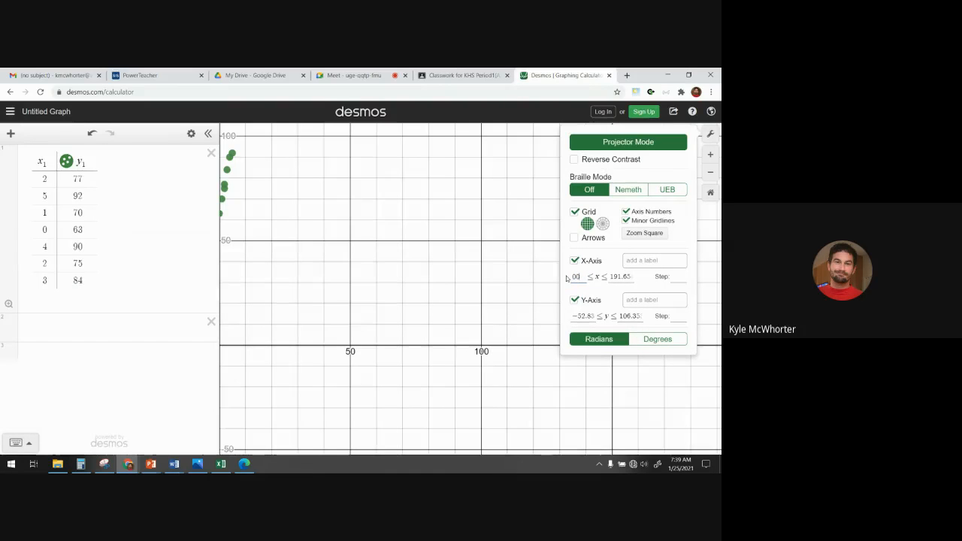
pyautogui.press('Tab')
pyautogui.write('5')
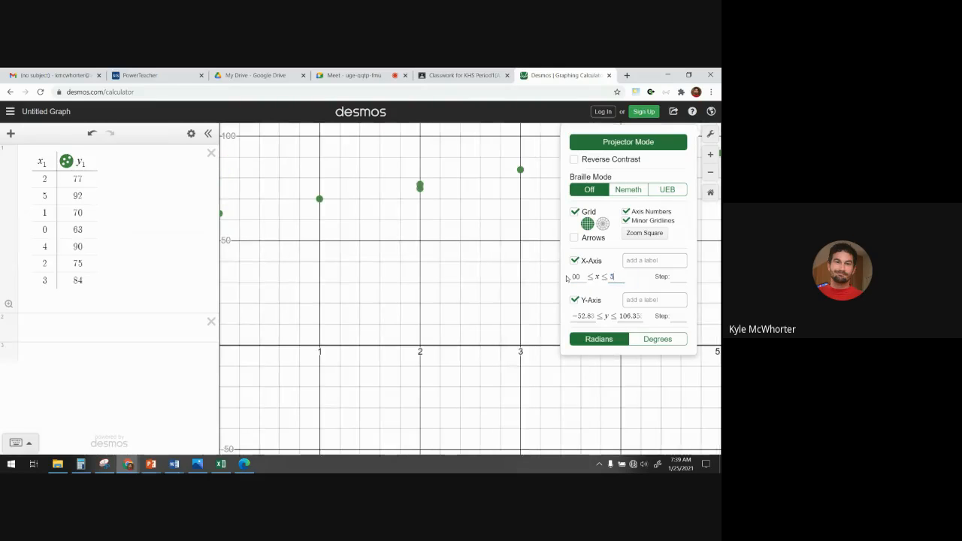
# Step: Set the y-axis lower limit to 50, close the graph settings, and adjust the view to fit all the plotted points
pyautogui.click(571, 316)
pyautogui.press('Delete')
pyautogui.press('Delete')
pyautogui.press('Delete')
pyautogui.press('Delete')
pyautogui.press('Delete')
pyautogui.press('Delete')
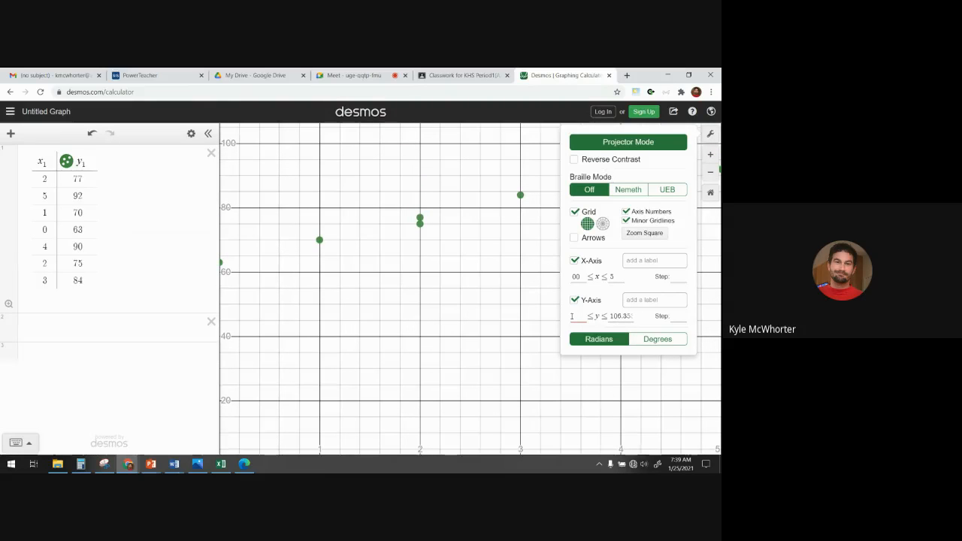
pyautogui.write('50')
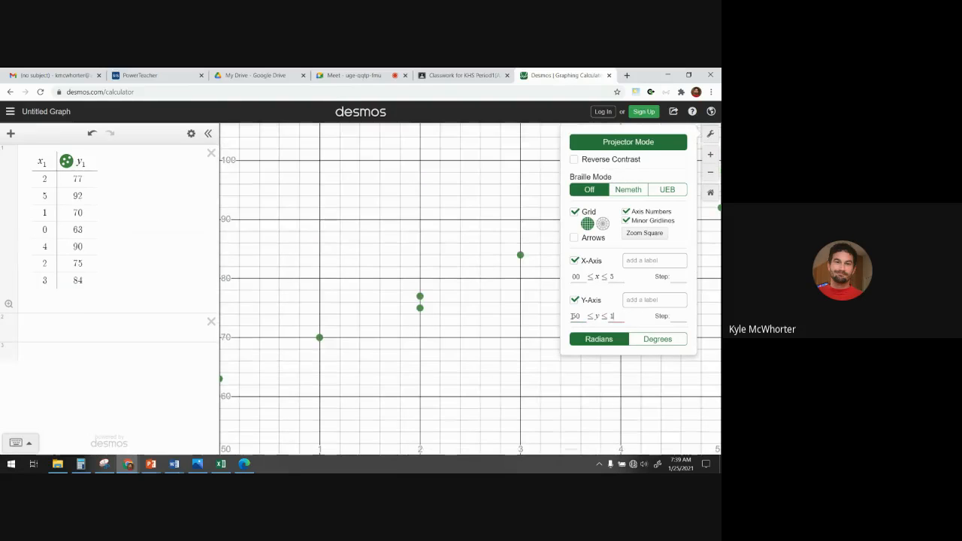
pyautogui.click(521, 338)
pyautogui.scroll(-3, 489, 333)
pyautogui.moveTo(453, 348)
pyautogui.mouseDown()
pyautogui.moveTo(460, 359)
pyautogui.moveTo(428, 357)
pyautogui.moveTo(440, 351)
pyautogui.mouseUp()
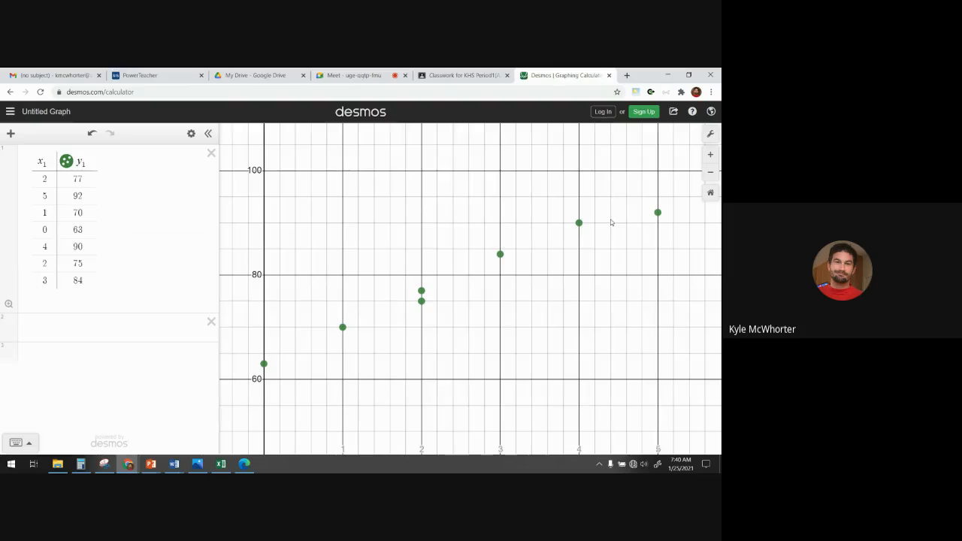
# Step: Enter the linear regression y1 ~ mx1 + b in the empty expression below the table
pyautogui.click(85, 327)
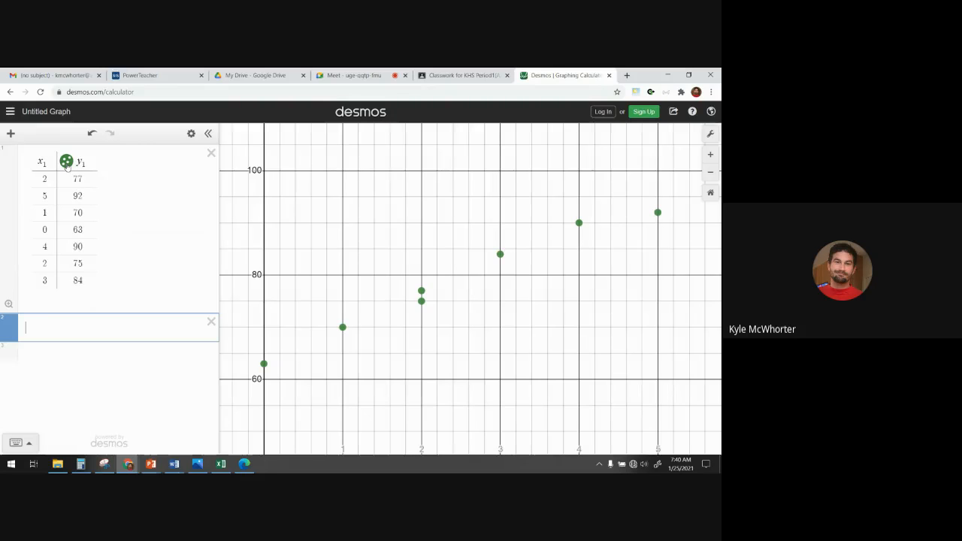
pyautogui.write('1')
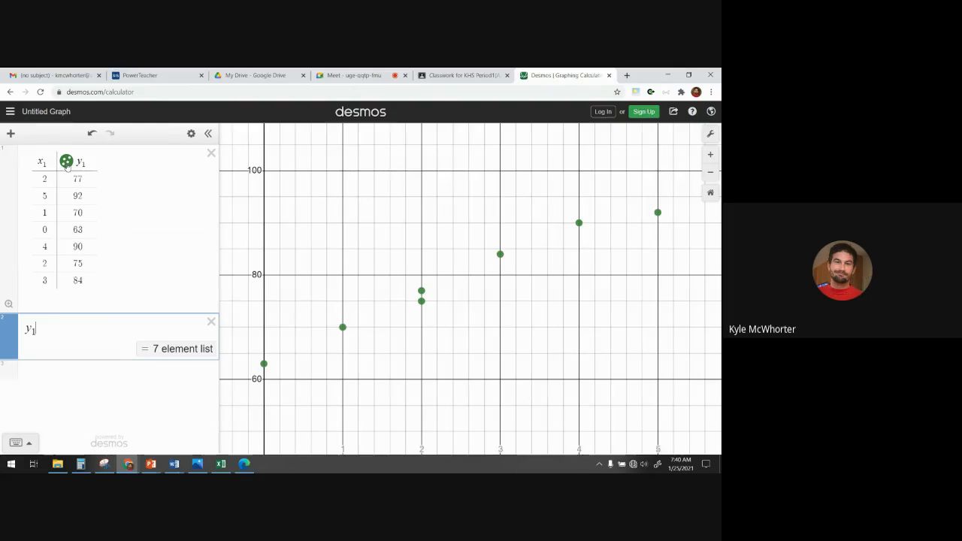
pyautogui.write('~ ')
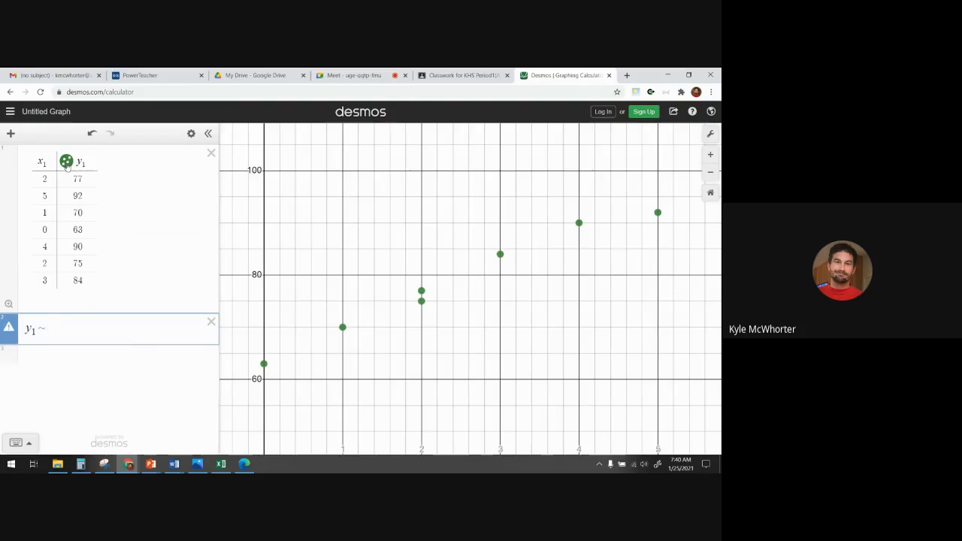
pyautogui.write('mx1 ')
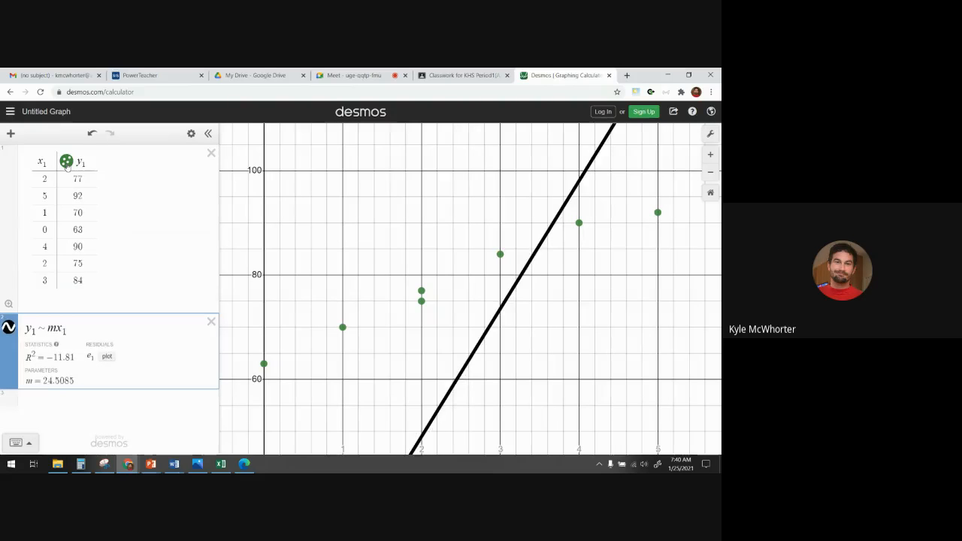
pyautogui.write('+ b')
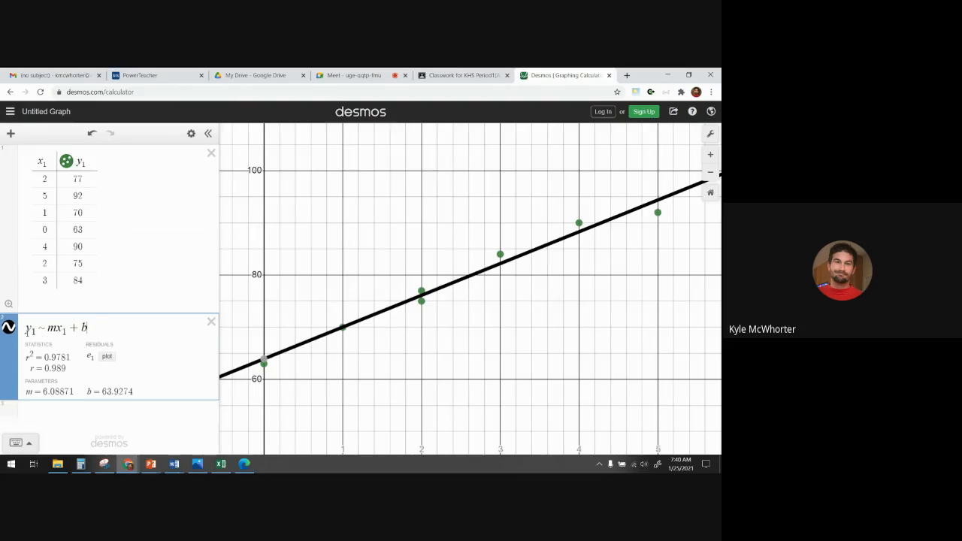
pyautogui.moveTo(26, 331); pyautogui.dragTo(89, 330)
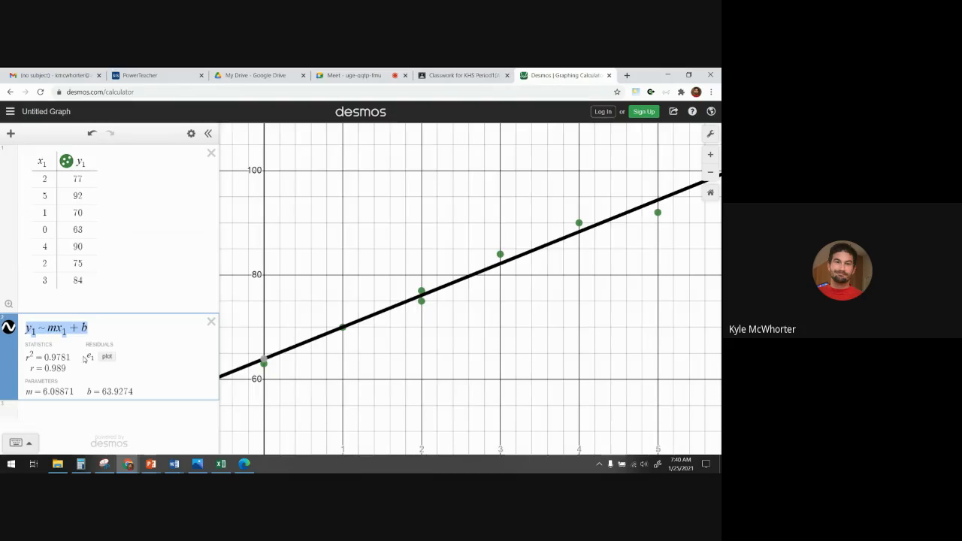
pyautogui.click(91, 328)
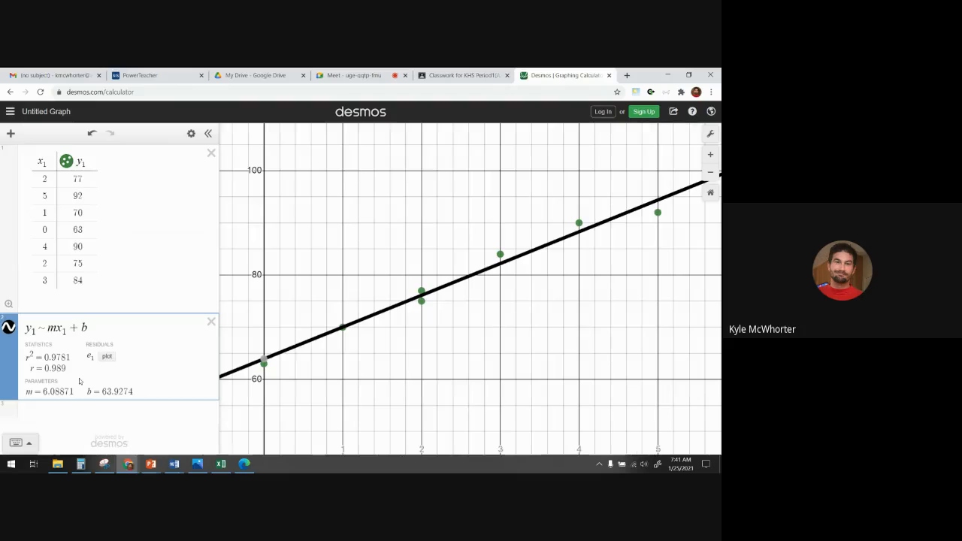
pyautogui.click(104, 465)
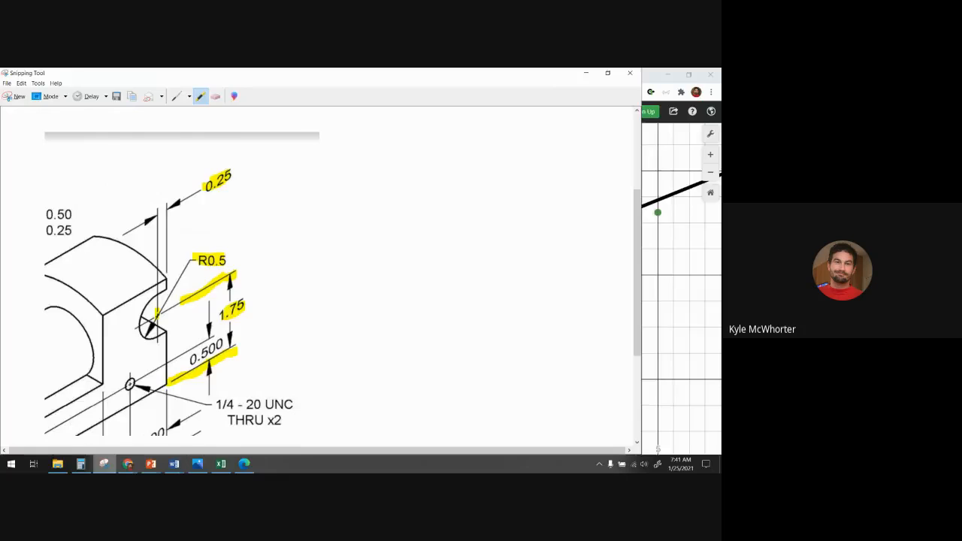
pyautogui.click(15, 96)
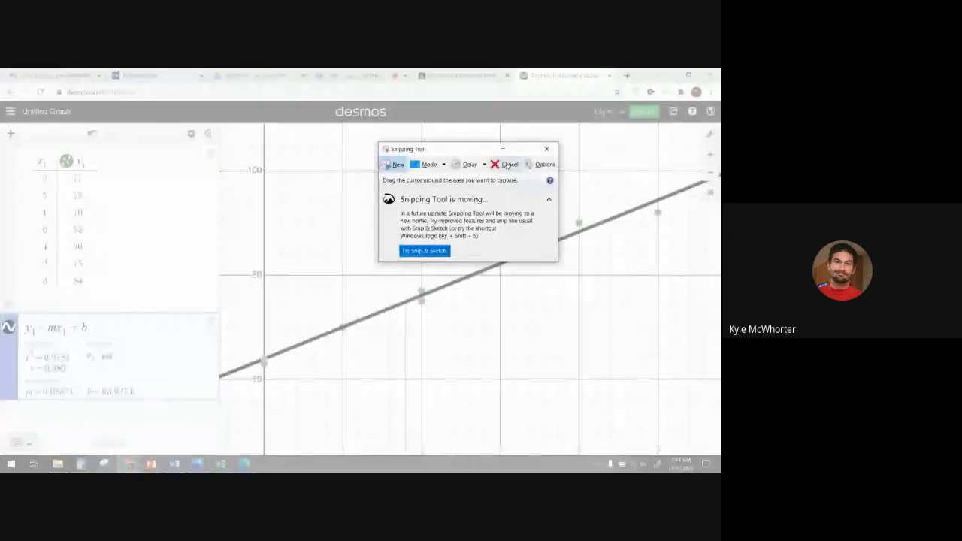
pyautogui.click(509, 165)
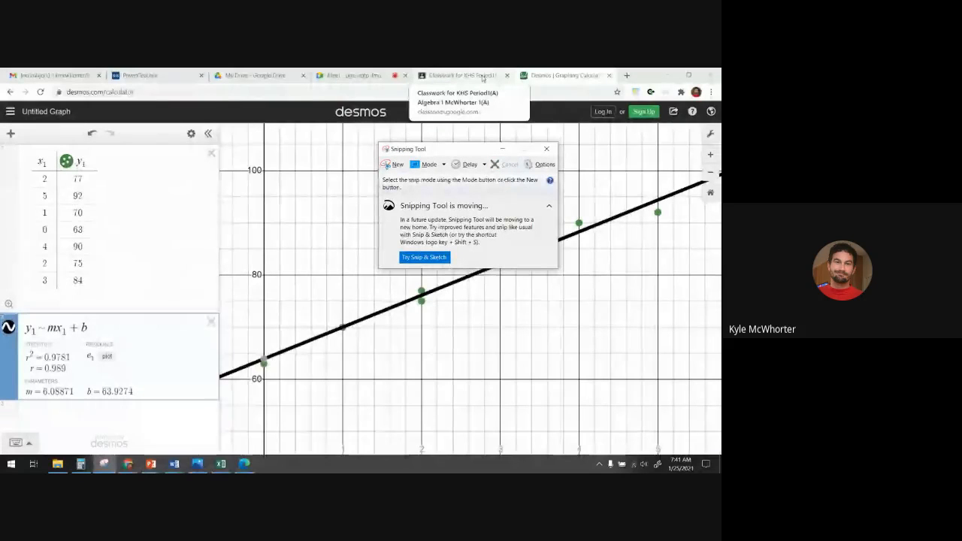
# Step: Switch to the line of best fit worksheet, take a trial snip of question 1, and discard it without saving
pyautogui.click(483, 78)
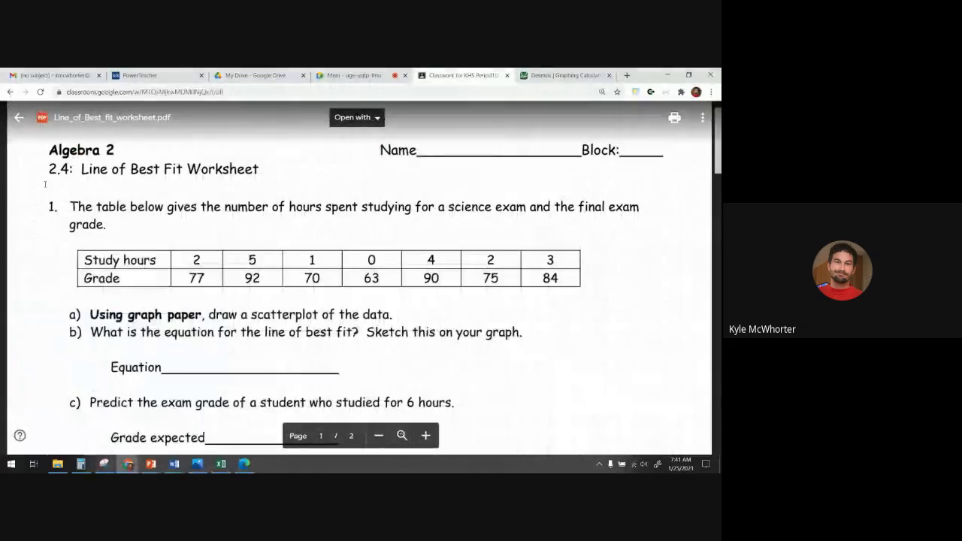
pyautogui.click(105, 465)
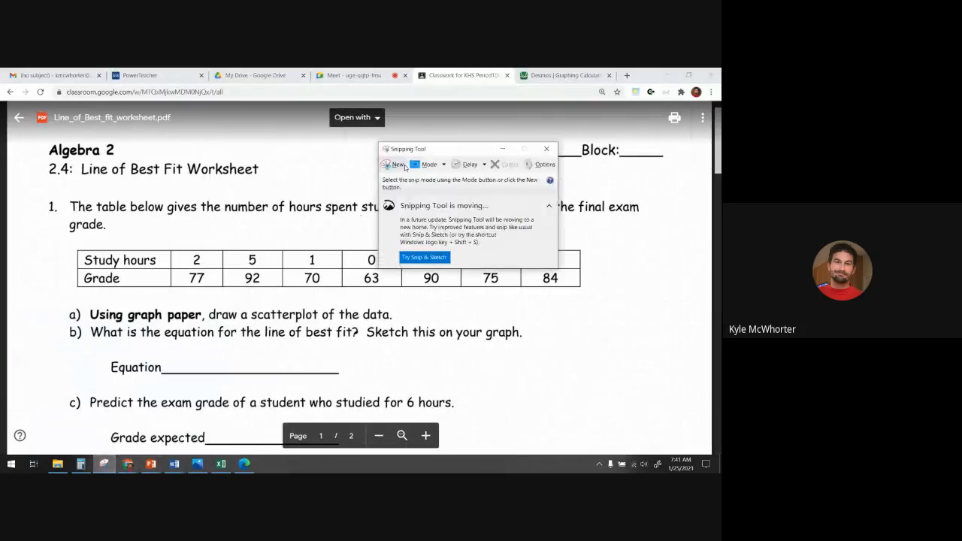
pyautogui.moveTo(33, 181); pyautogui.dragTo(547, 365)
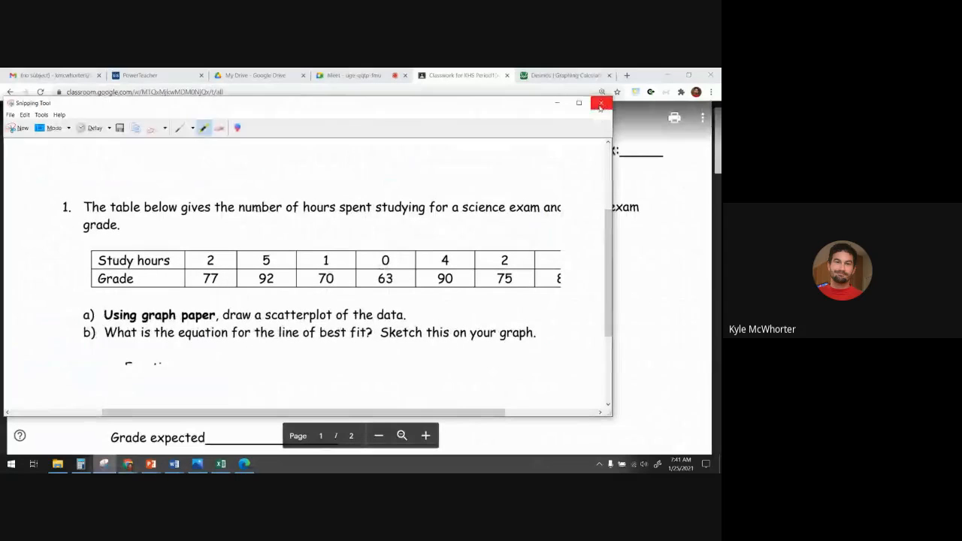
pyautogui.click(600, 103)
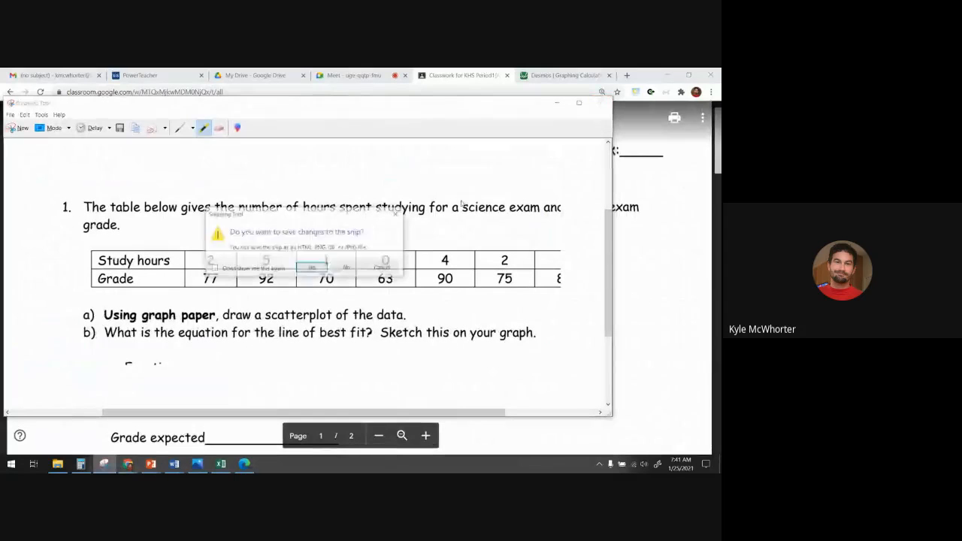
pyautogui.click(348, 268)
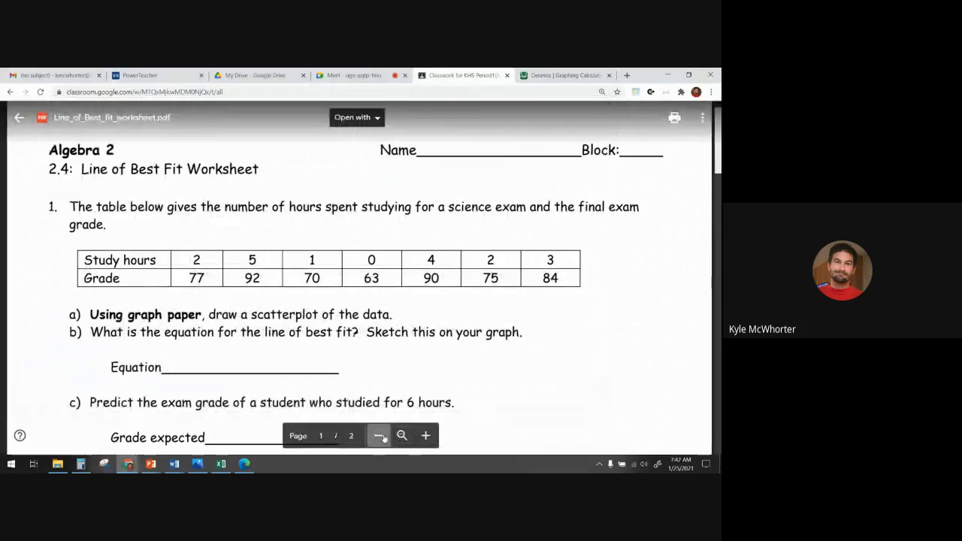
# Step: Zoom the worksheet out one level and snip question 1 from its heading through the Grade expected line
pyautogui.click(392, 439)
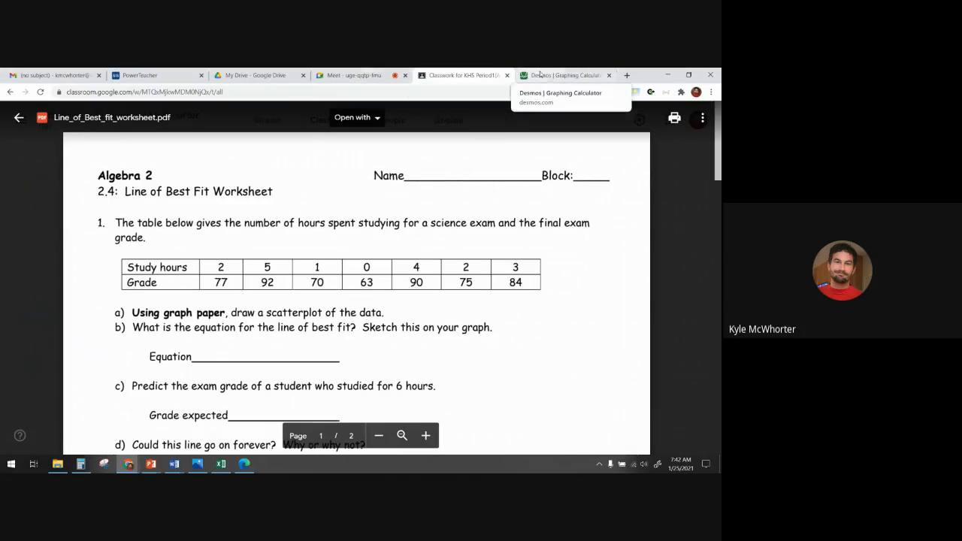
pyautogui.click(103, 464)
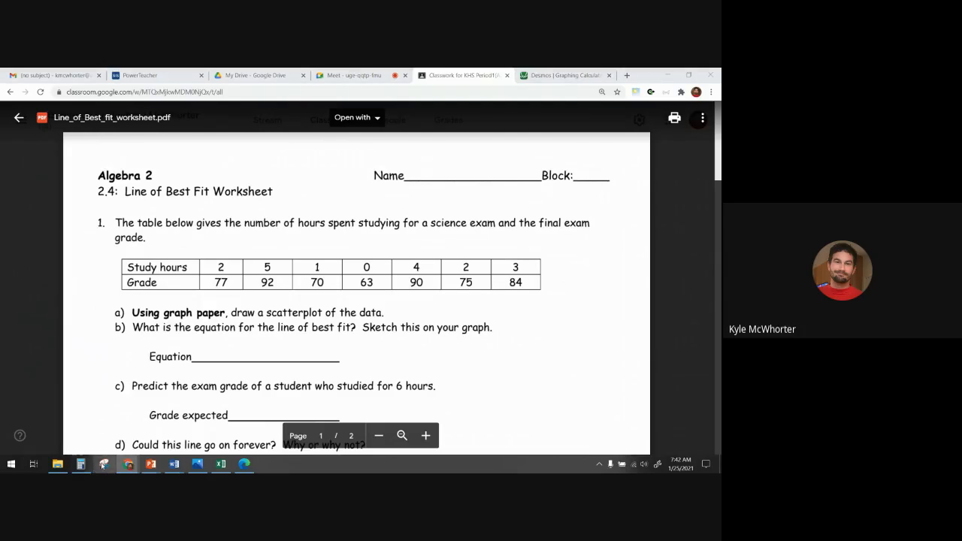
pyautogui.click(401, 165)
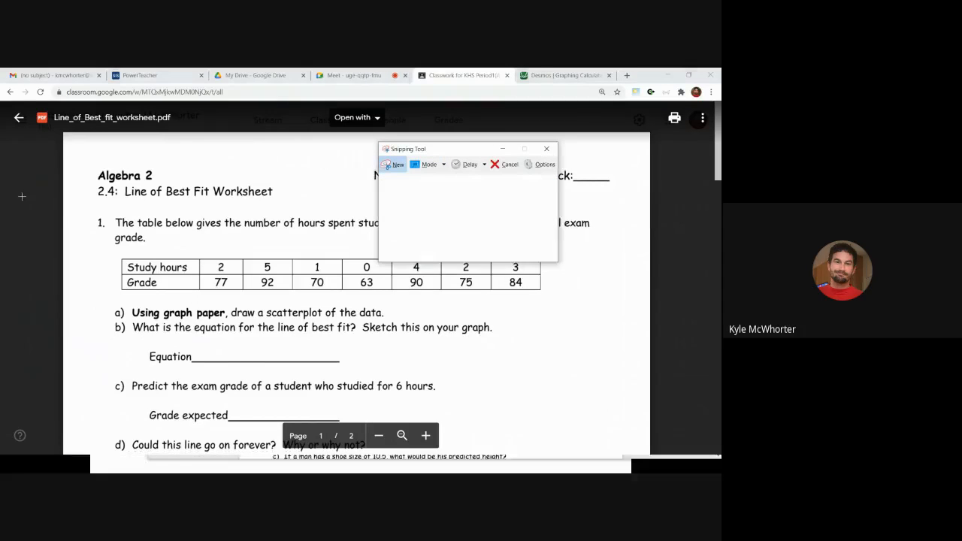
pyautogui.moveTo(88, 203); pyautogui.dragTo(602, 423)
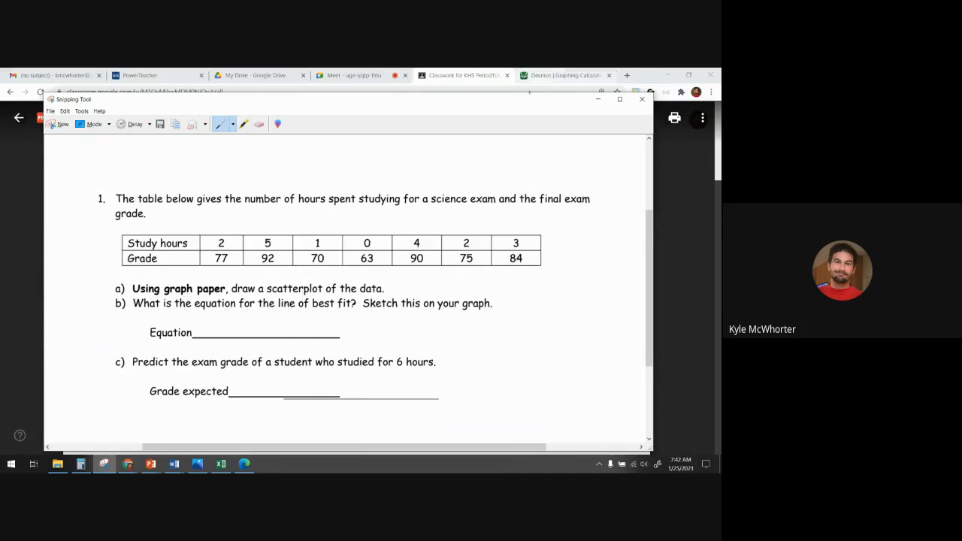
# Step: Switch to Desmos and place the worksheet snip over it so the regression's slope remains readable beside the snip
pyautogui.click(537, 75)
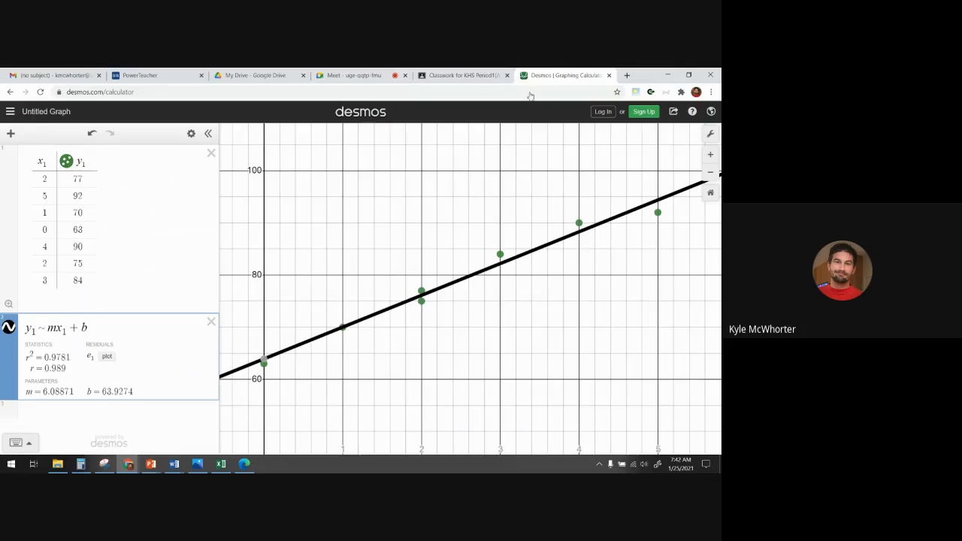
pyautogui.click(105, 464)
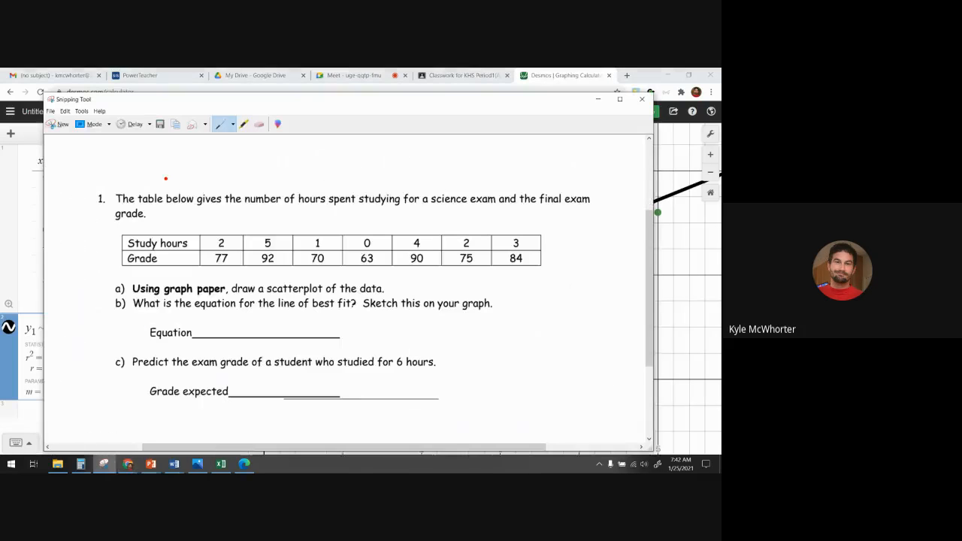
pyautogui.moveTo(172, 106); pyautogui.dragTo(215, 93)
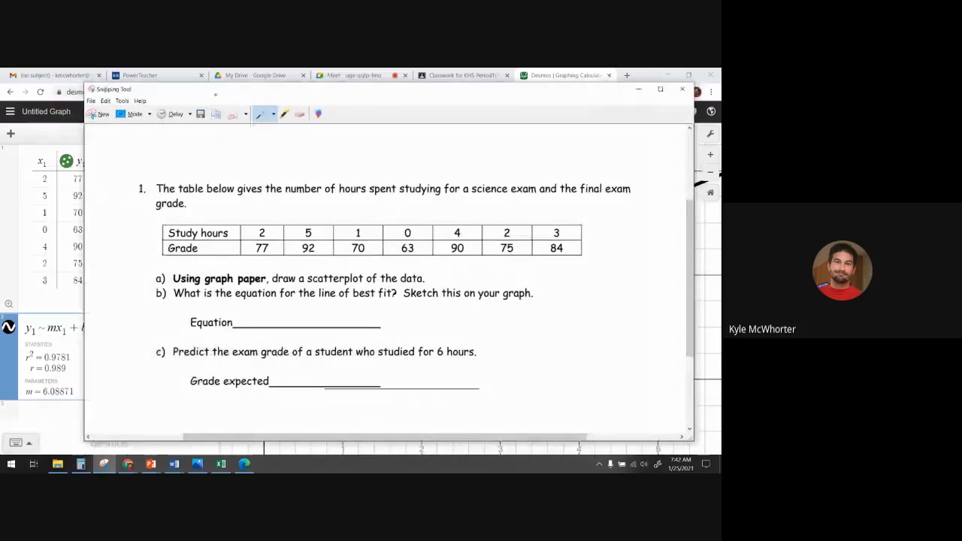
# Step: Handwrite y = 6.09x + 63.93 with the Blue Pen on the Equation line of part b in the snip
pyautogui.click(273, 114)
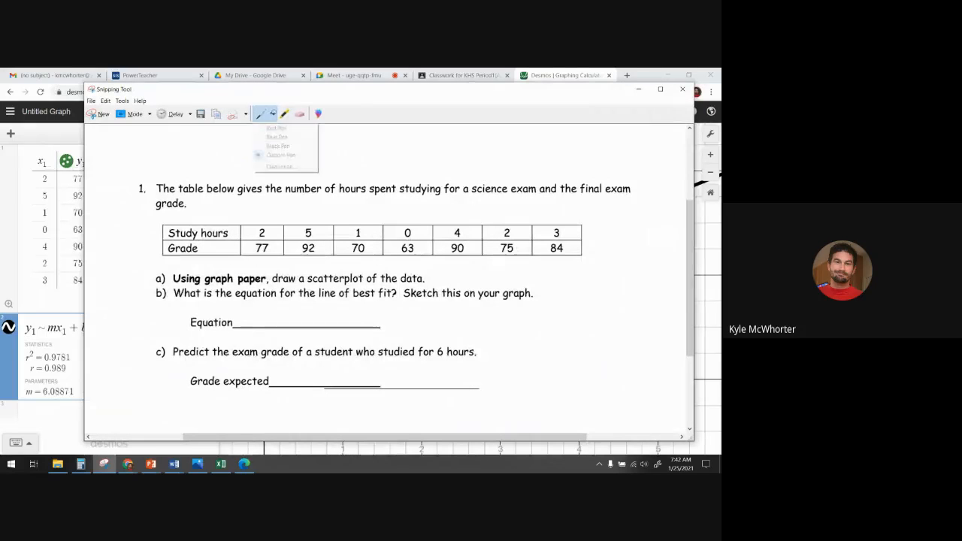
pyautogui.click(277, 138)
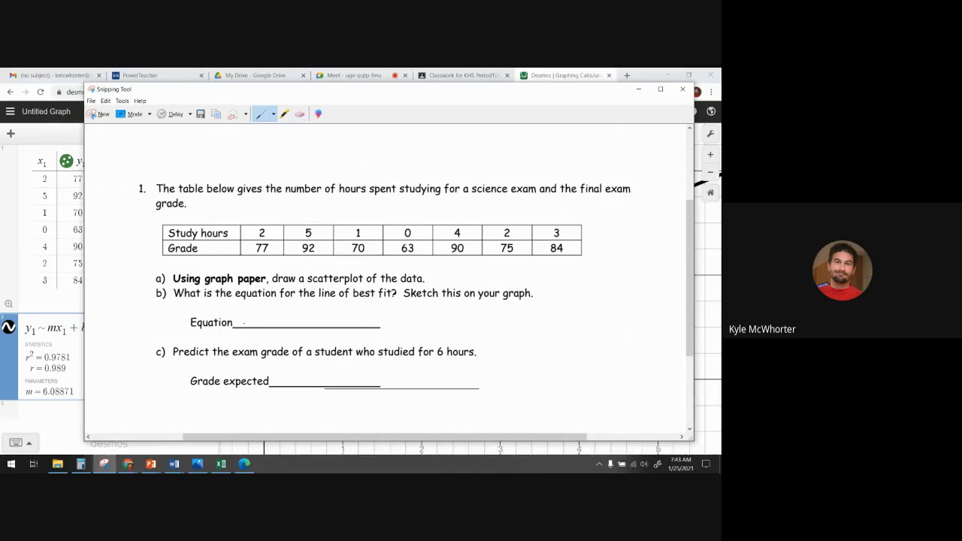
pyautogui.moveTo(251, 316); pyautogui.dragTo(349, 321)
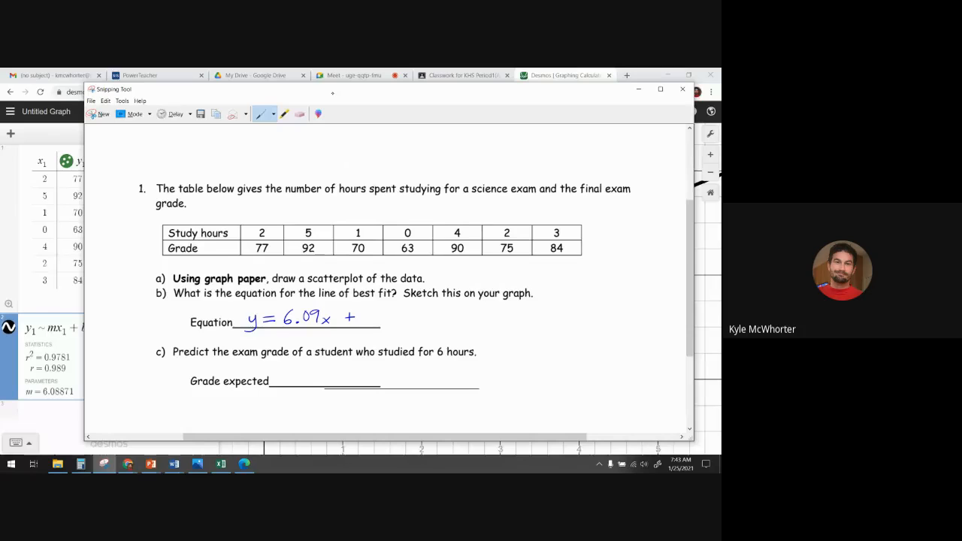
pyautogui.moveTo(333, 93)
pyautogui.mouseDown()
pyautogui.moveTo(418, 91)
pyautogui.moveTo(343, 89)
pyautogui.mouseUp()
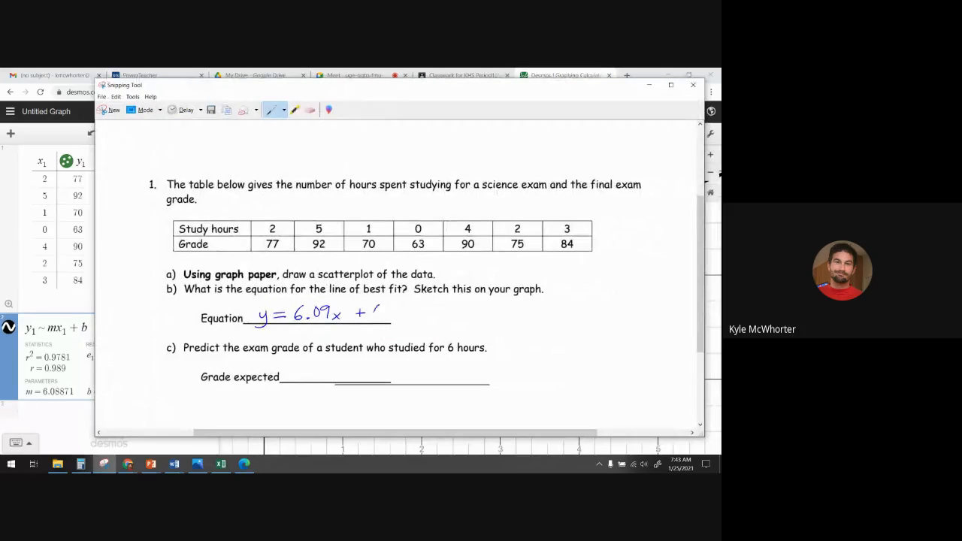
pyautogui.moveTo(376, 308); pyautogui.dragTo(406, 317)
pyautogui.click(391, 317)
pyautogui.moveTo(411, 305); pyautogui.dragTo(411, 316)
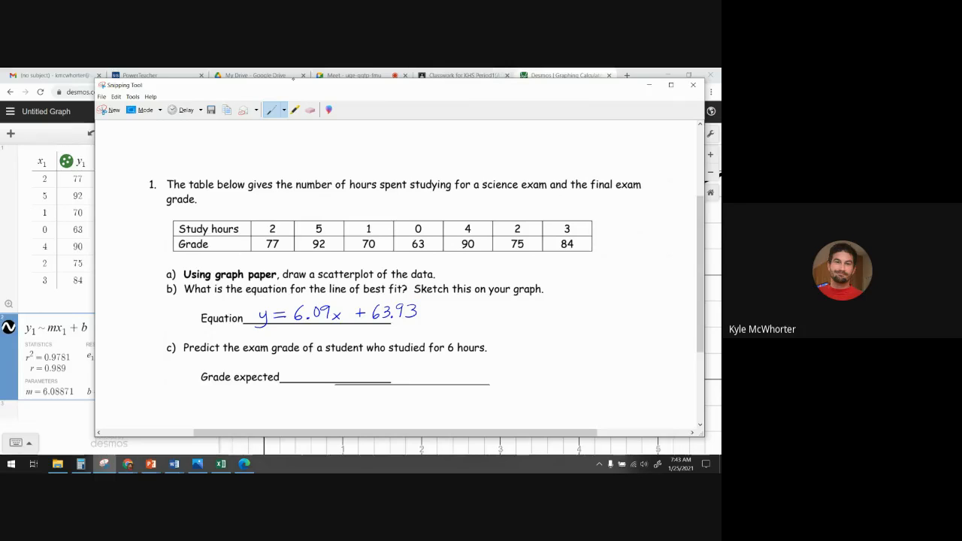
# Step: Switch to Desmos and define the function f(x) = mx + b in a new expression below the regression
pyautogui.hotkey('alt', 'Tab')
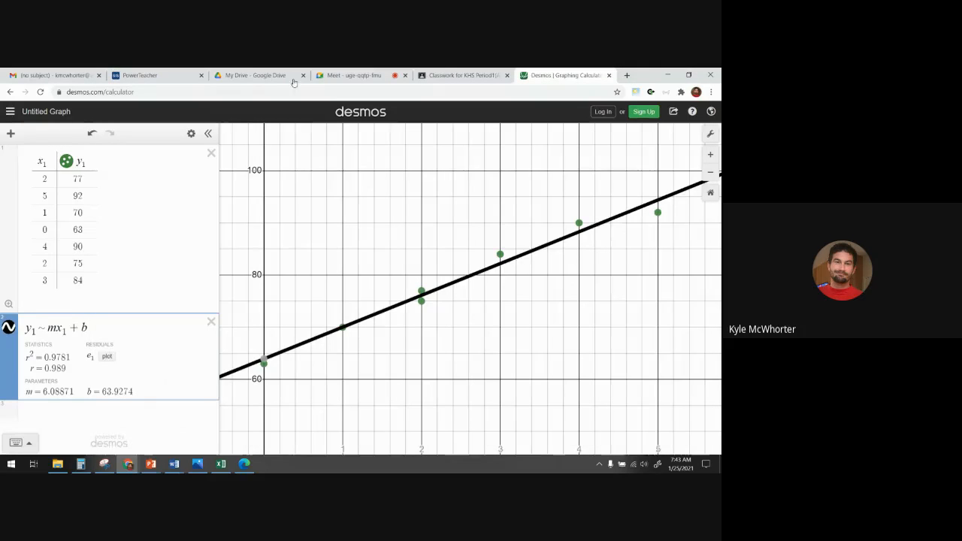
pyautogui.press('Return')
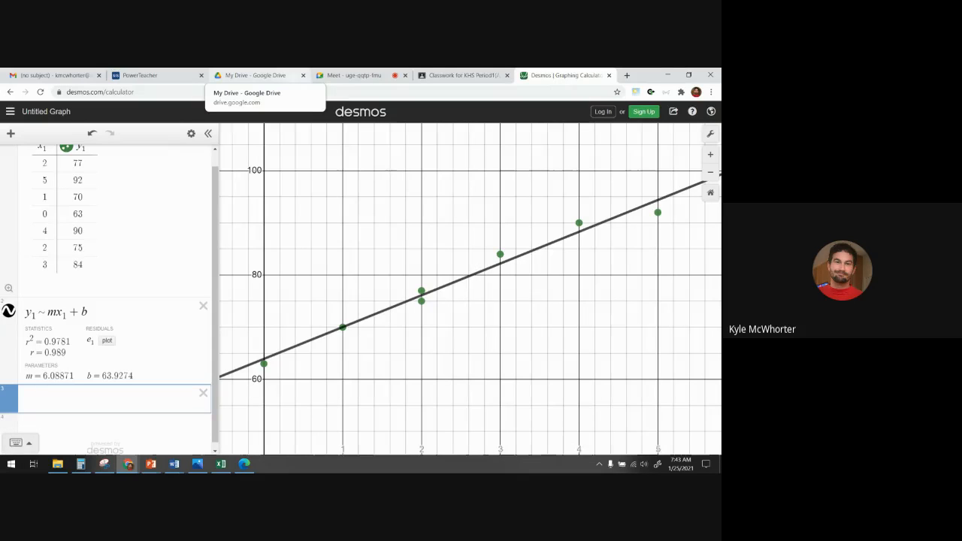
pyautogui.write('f')
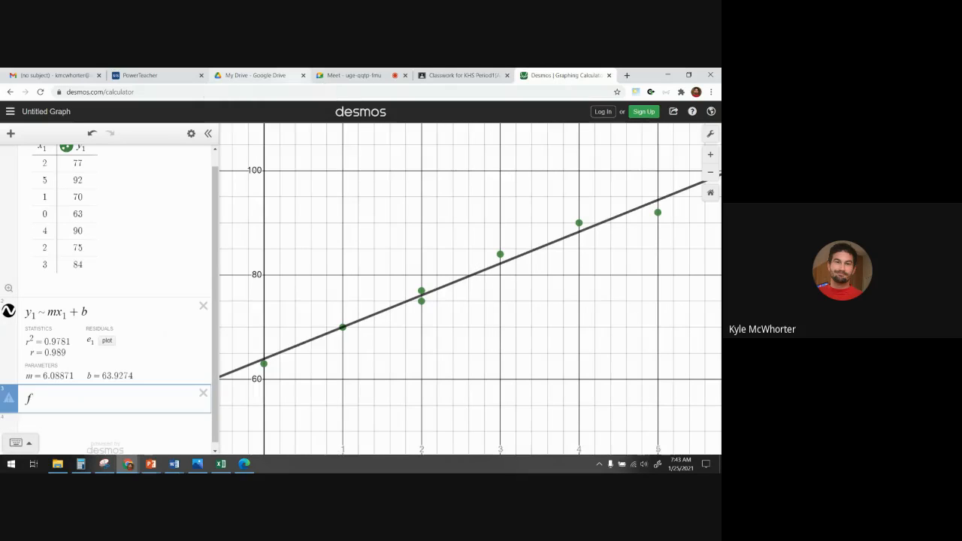
pyautogui.write('(x')
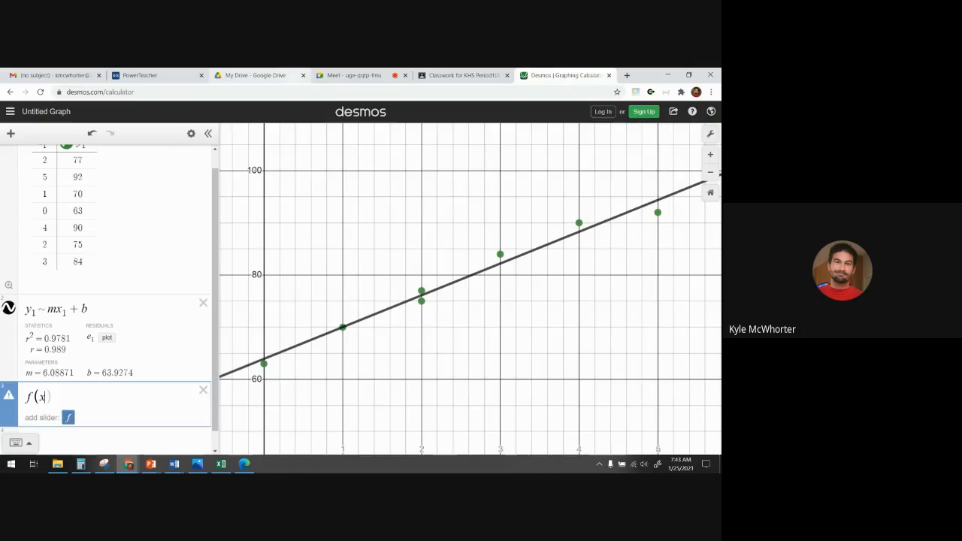
pyautogui.write(') = ')
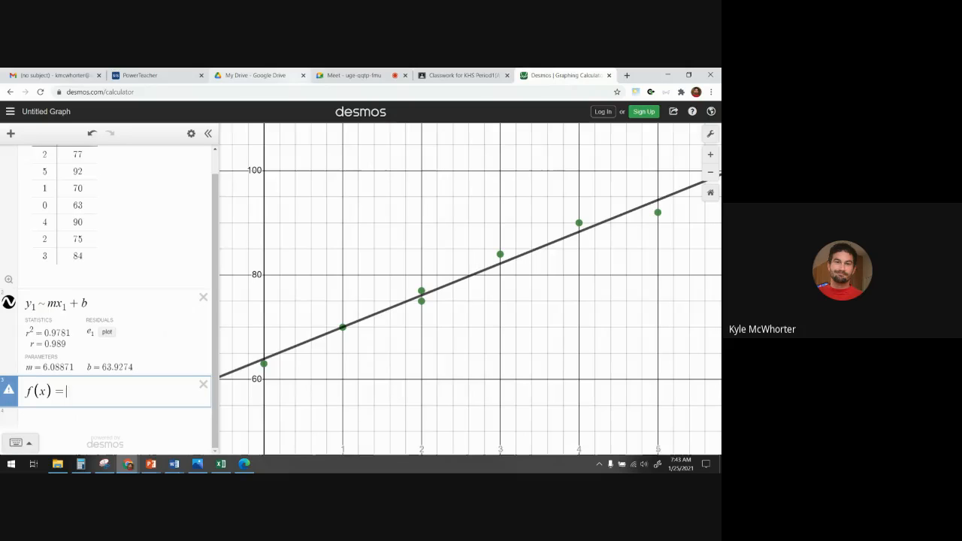
pyautogui.write('mx ')
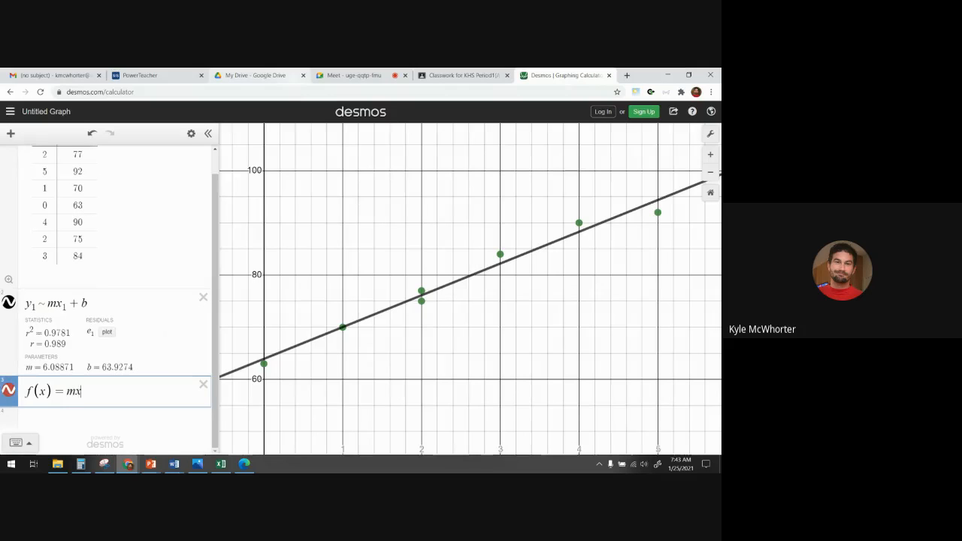
pyautogui.write('+ b')
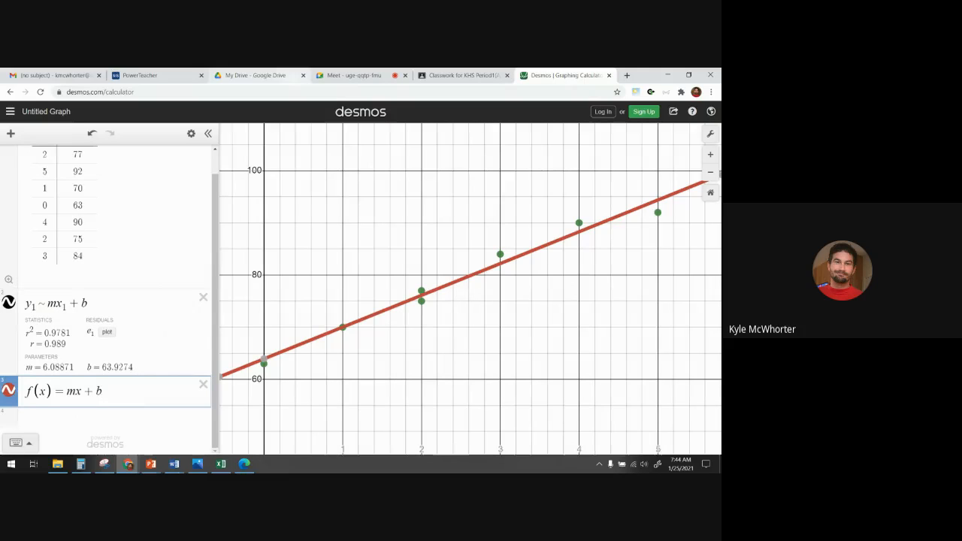
# Step: Evaluate f(6) in a new expression below the function to predict the grade for 6 study hours
pyautogui.press('Return')
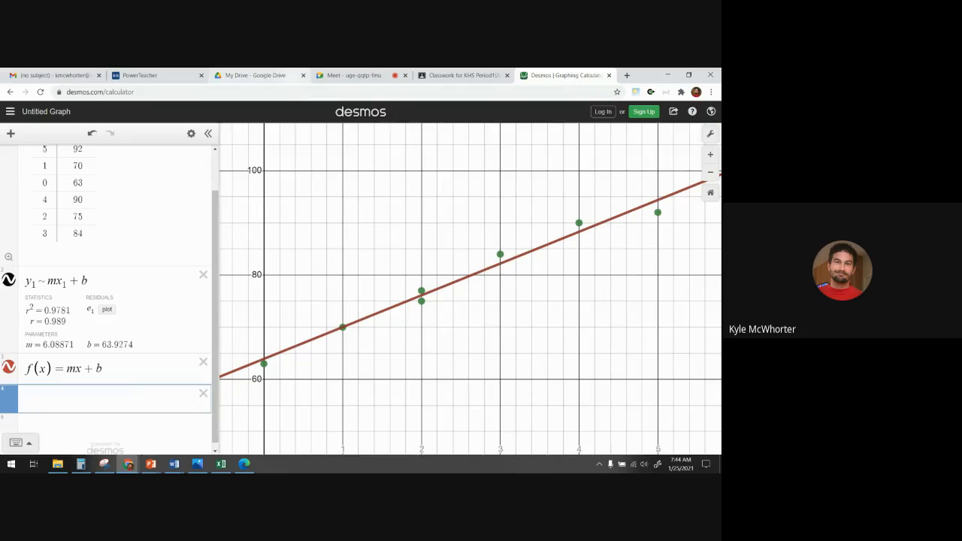
pyautogui.write('f')
pyautogui.write('(6')
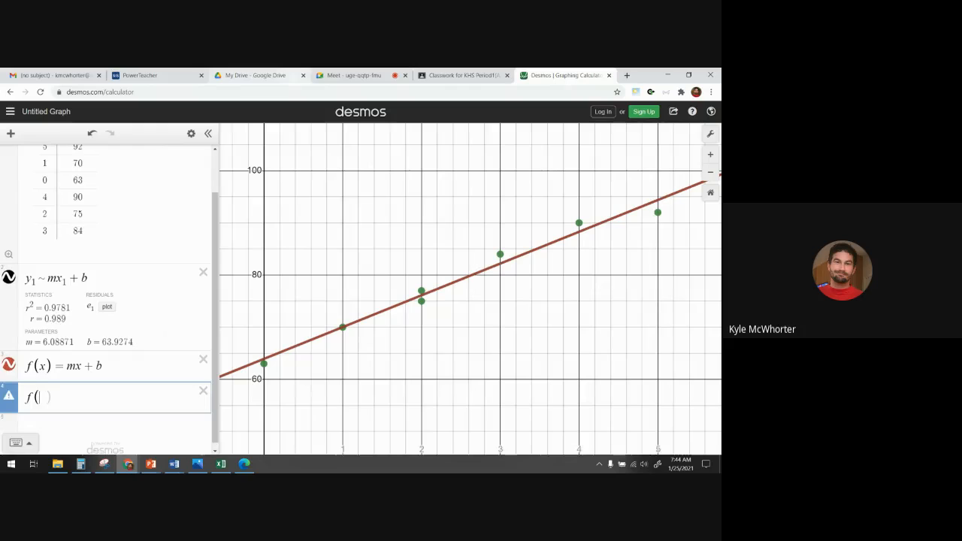
pyautogui.write(')')
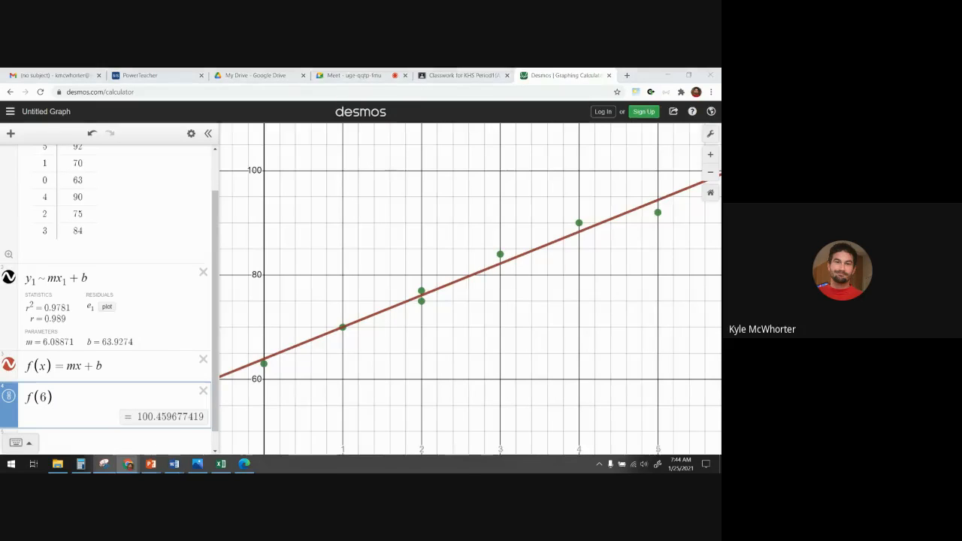
# Step: Return to the worksheet snip and handwrite 100.5 % on the Grade expected line of part c
pyautogui.click(104, 464)
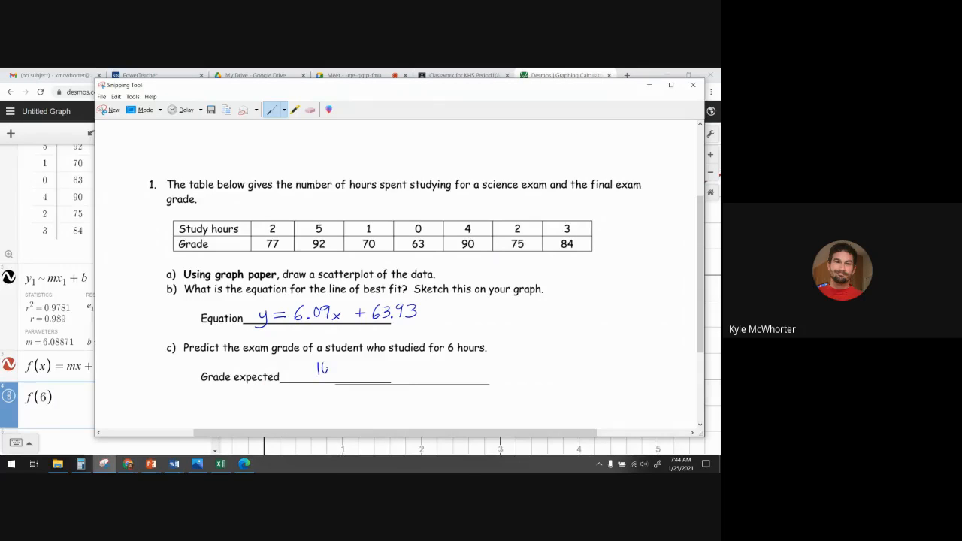
pyautogui.moveTo(335, 364); pyautogui.dragTo(348, 374)
pyautogui.moveTo(348, 361)
pyautogui.mouseDown()
pyautogui.moveTo(377, 361)
pyautogui.moveTo(377, 379)
pyautogui.mouseUp()
# Step: Close the annotated worksheet snip without saving it and bring the Desmos data table back into view
pyautogui.moveTo(238, 90); pyautogui.dragTo(179, 84)
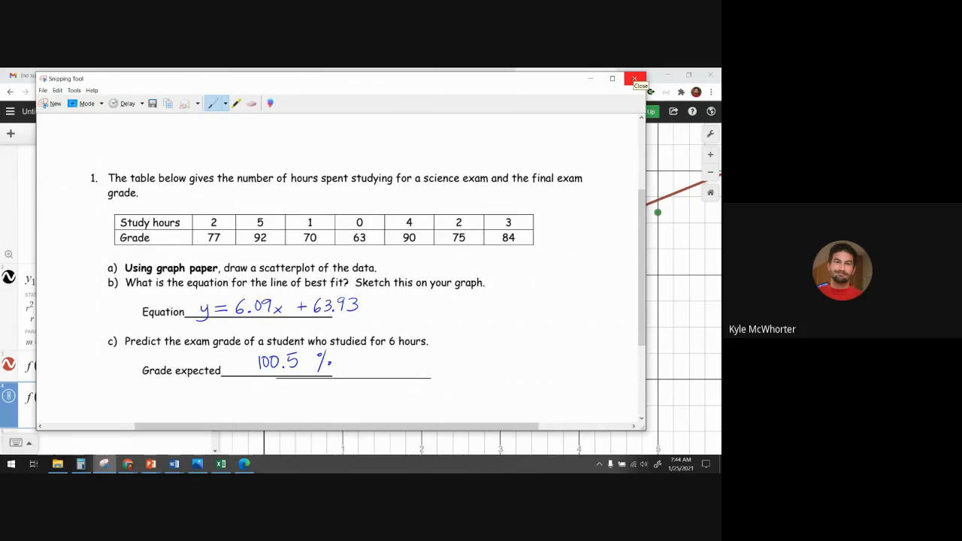
pyautogui.click(634, 78)
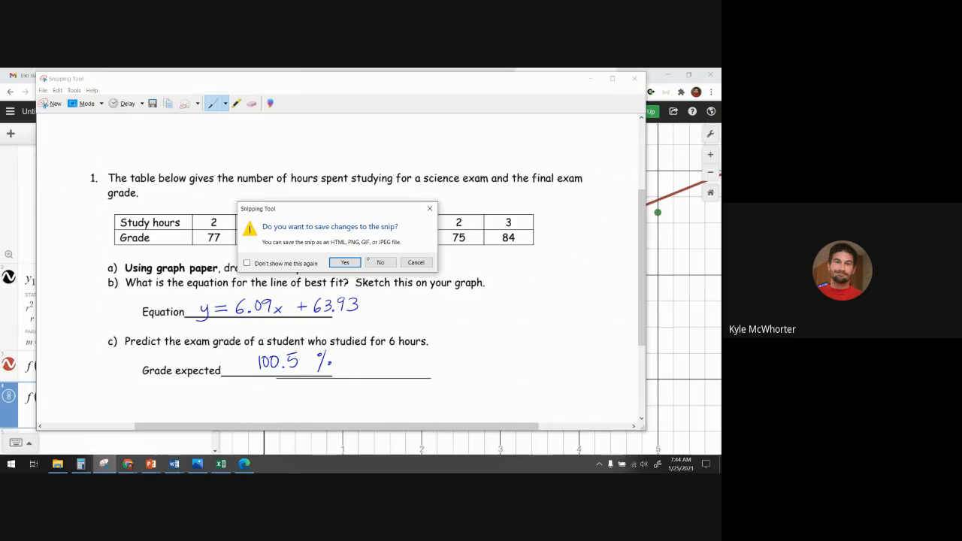
pyautogui.click(378, 263)
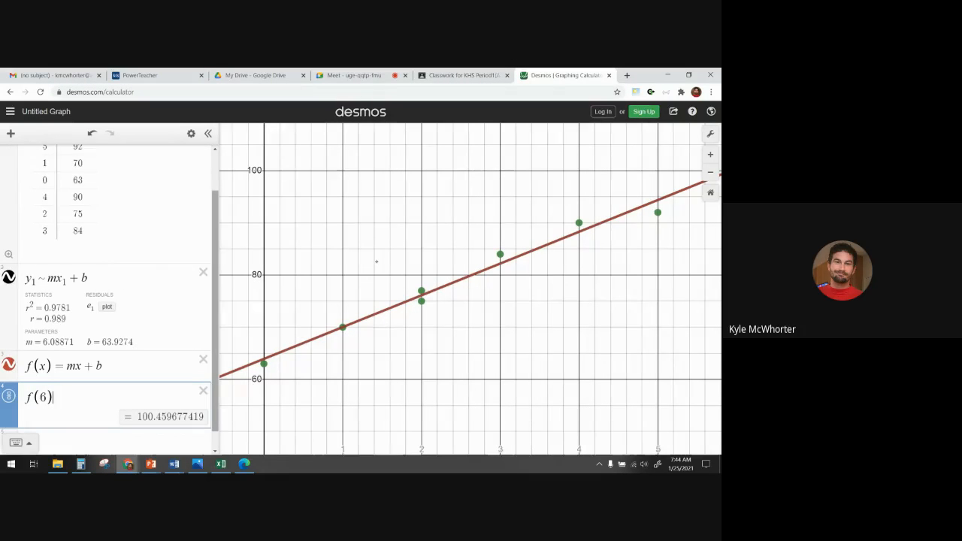
pyautogui.moveTo(215, 308); pyautogui.dragTo(215, 270)
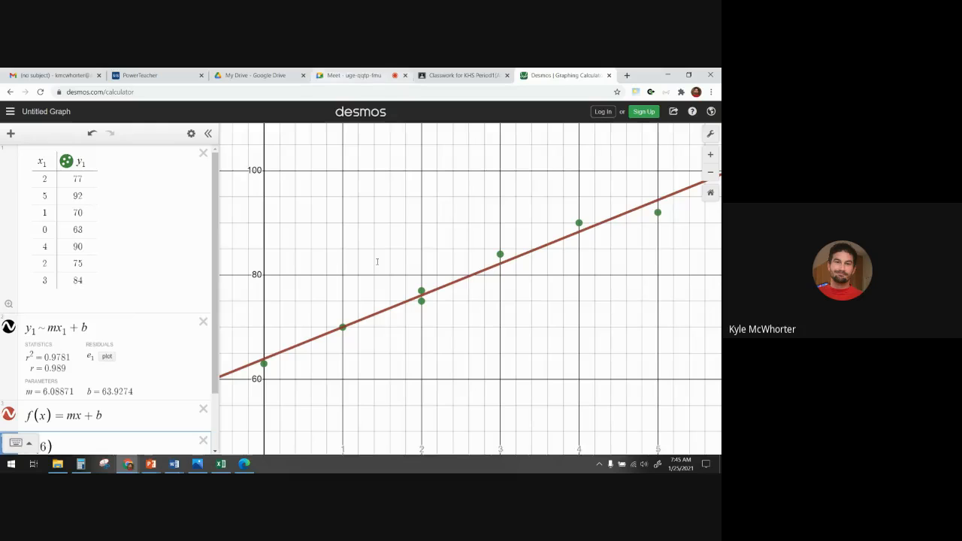
# Step: Switch to the Google Meet call and request to stop recording the meeting
pyautogui.click(353, 76)
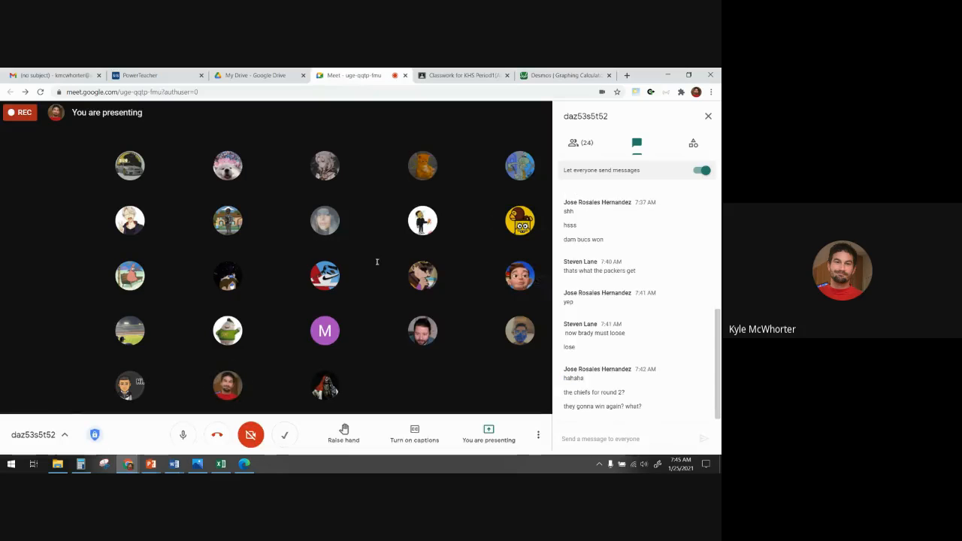
pyautogui.click(538, 435)
pyautogui.press('Up')
pyautogui.press('Up')
pyautogui.press('Up')
pyautogui.press('Up')
pyautogui.press('Up')
pyautogui.press('Up')
pyautogui.press('Up')
pyautogui.press('Up')
pyautogui.press('Up')
pyautogui.press('Up')
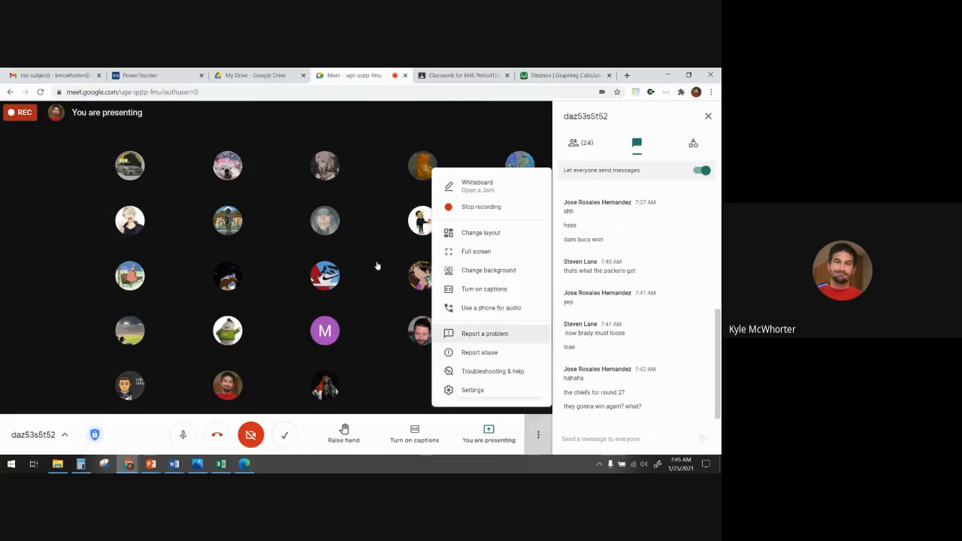
pyautogui.press('Return')
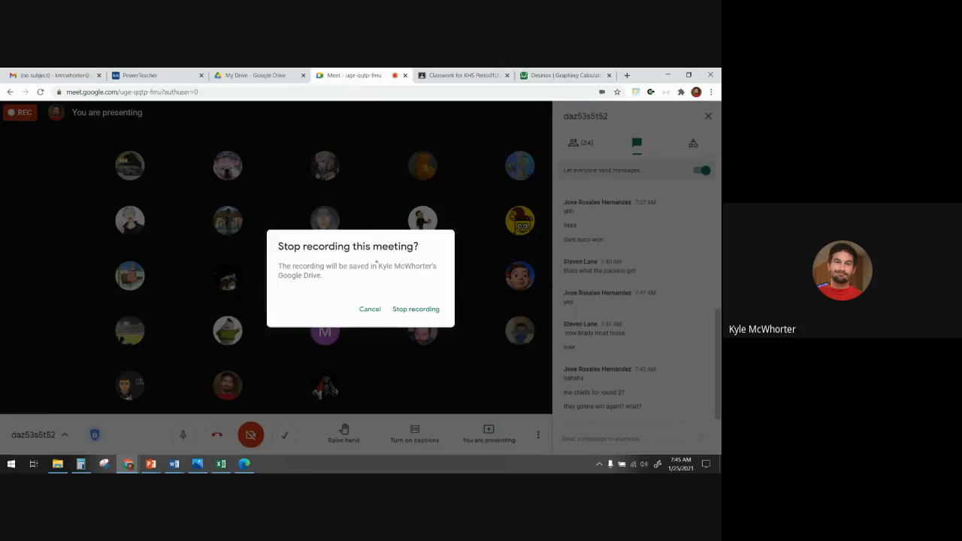